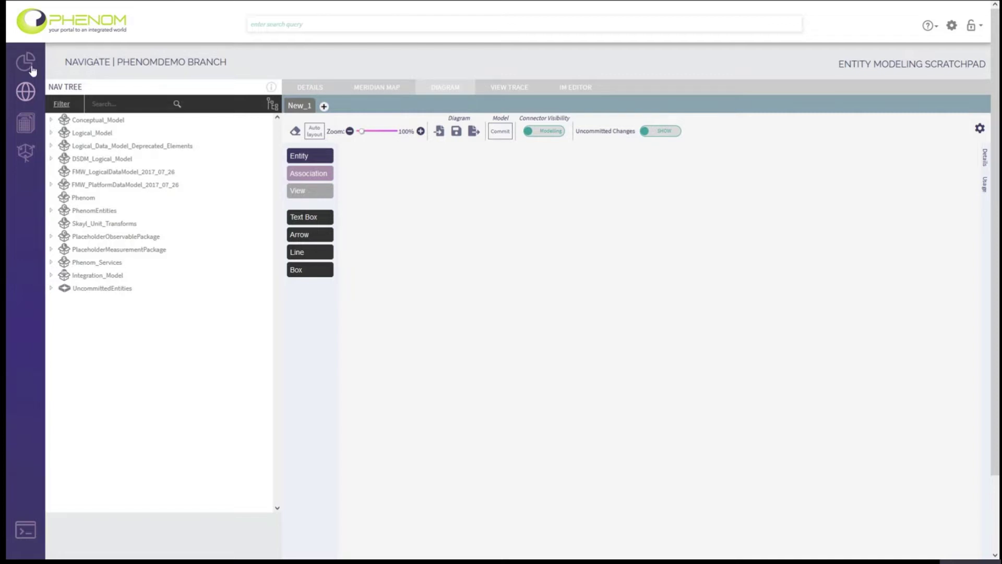
- Add the DataLinkSystemType entity from Conceptual_Model > SKAYL_DSDM > Air > DomainResources > CommsSystem to the diagram
click(51, 119)
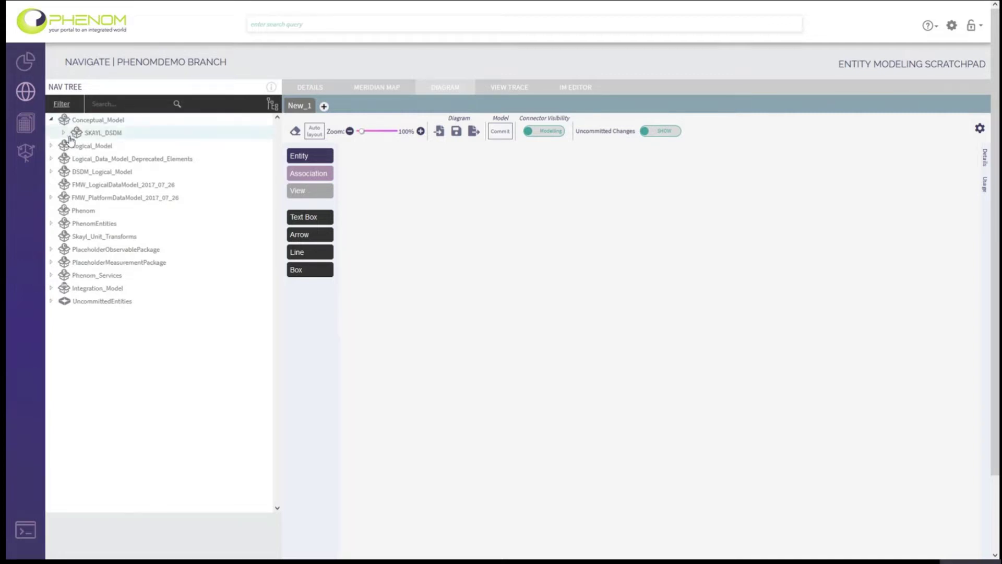
click(64, 133)
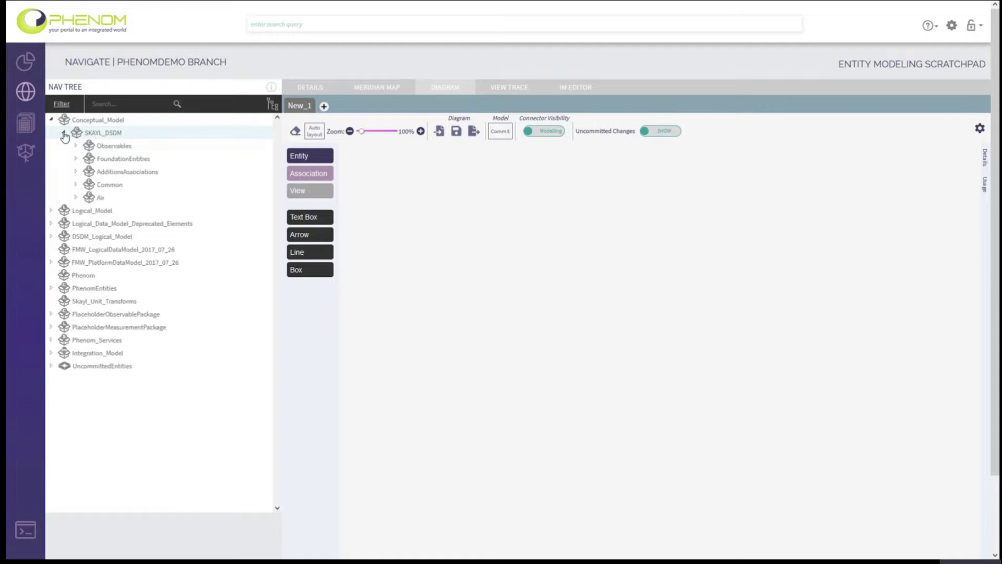
click(76, 198)
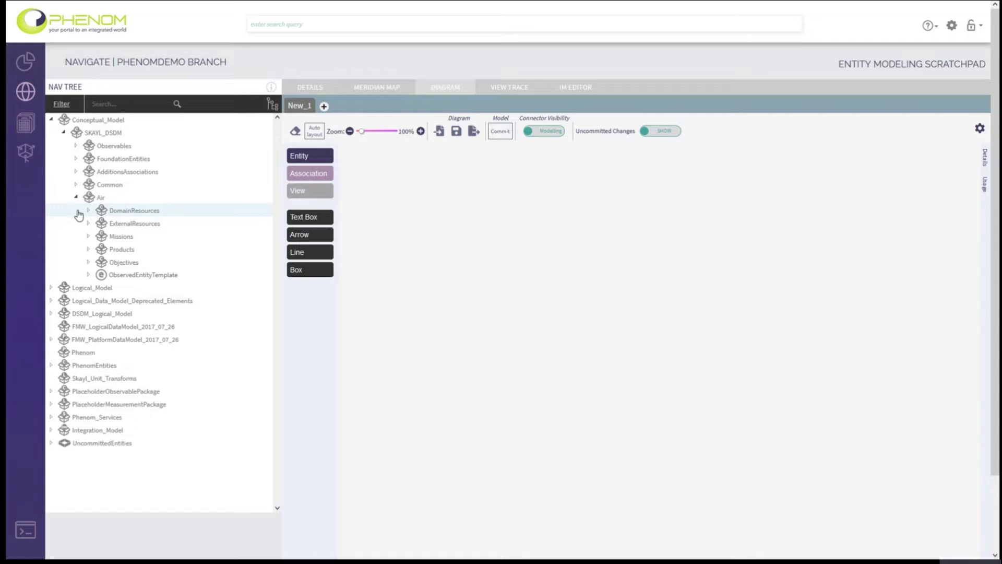
click(88, 211)
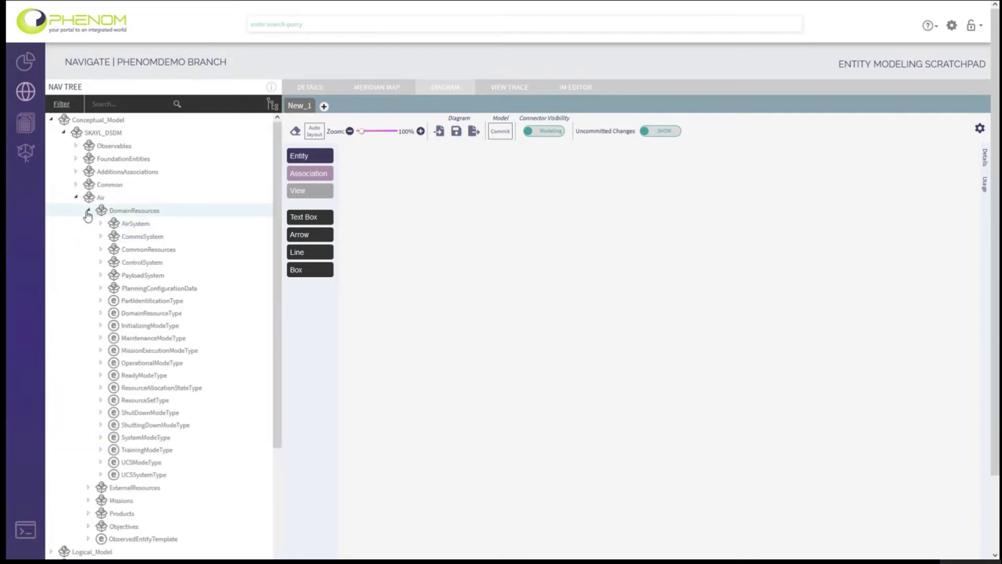
click(101, 236)
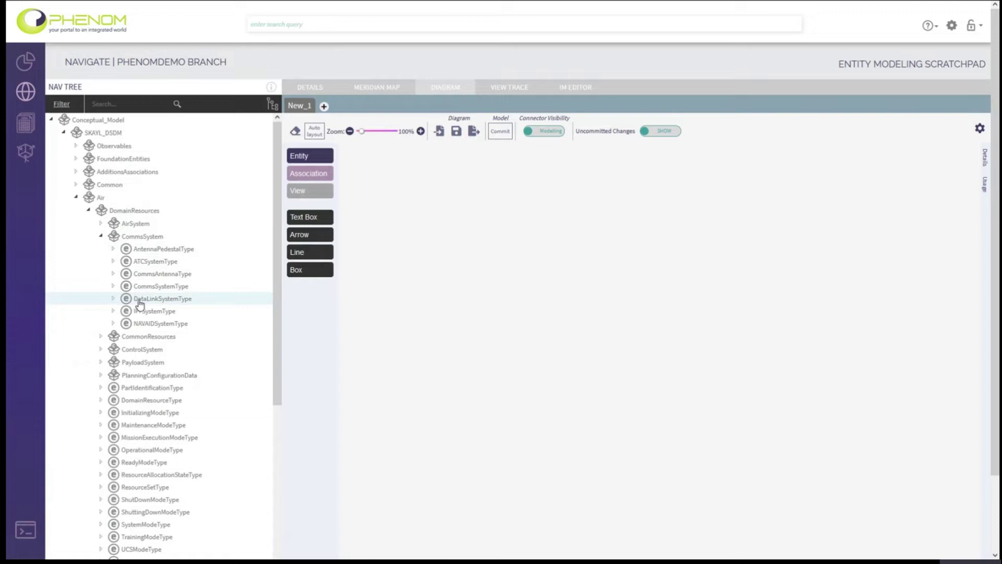
drag(140, 304, 506, 202)
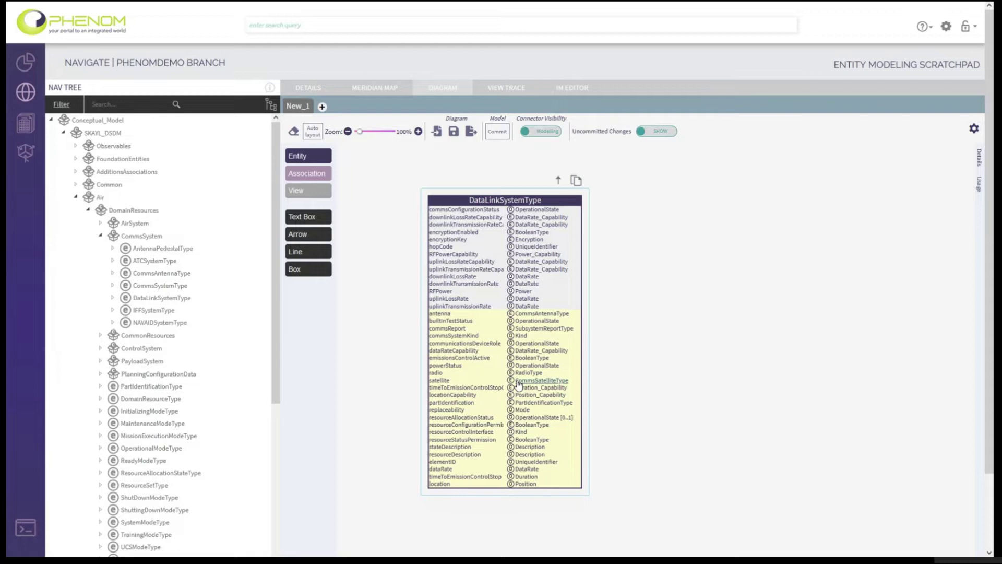
- Place DataRate_Capability beside the DataLinkSystemType entity and separate the overlapping composition connectors between them
drag(683, 201, 767, 207)
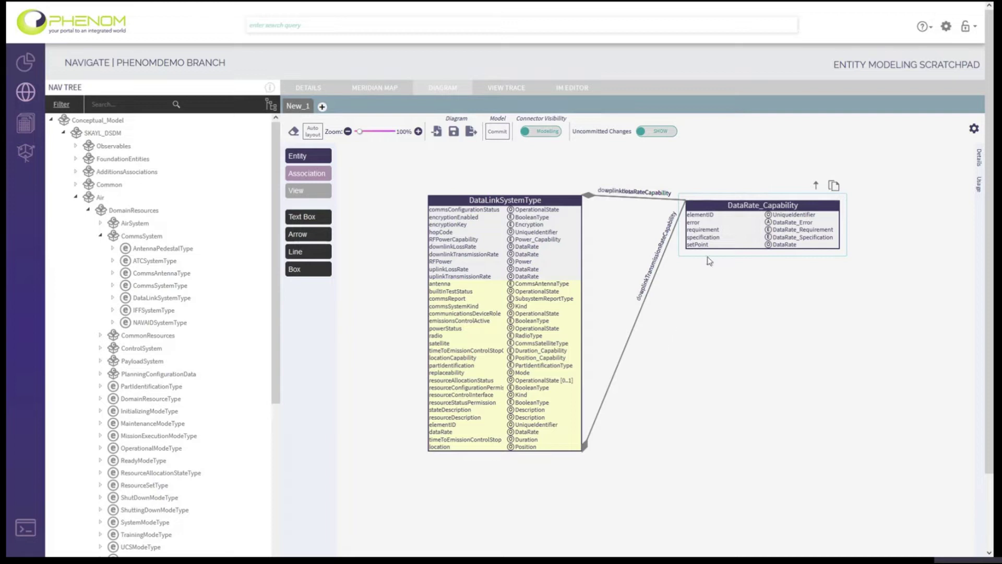
drag(726, 209, 750, 223)
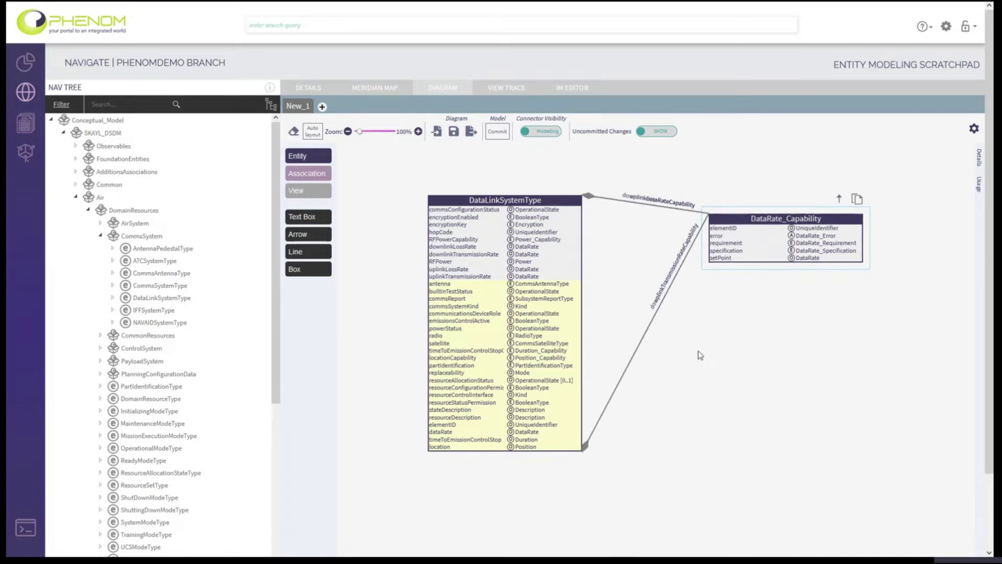
click(589, 196)
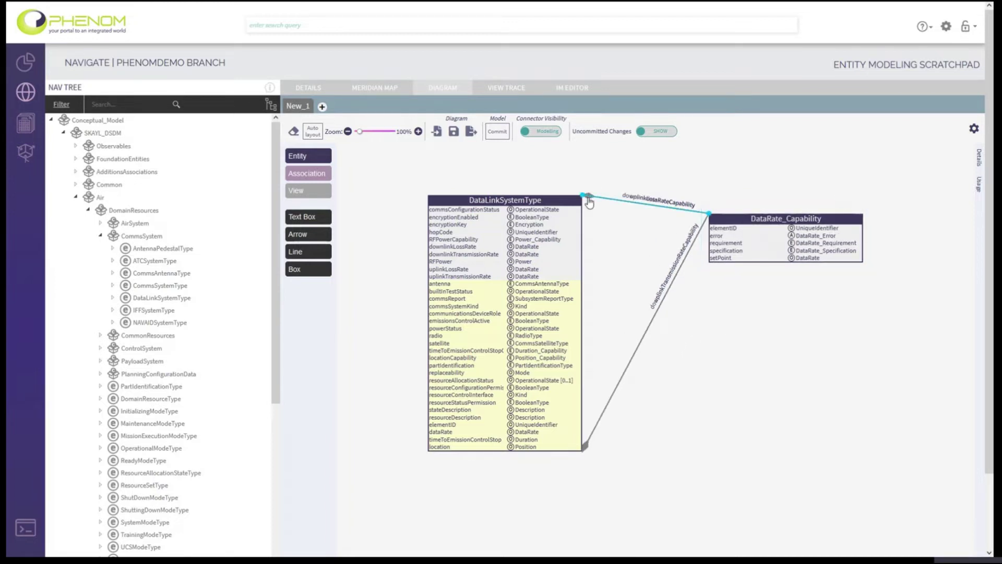
drag(584, 195, 583, 325)
drag(746, 230, 769, 230)
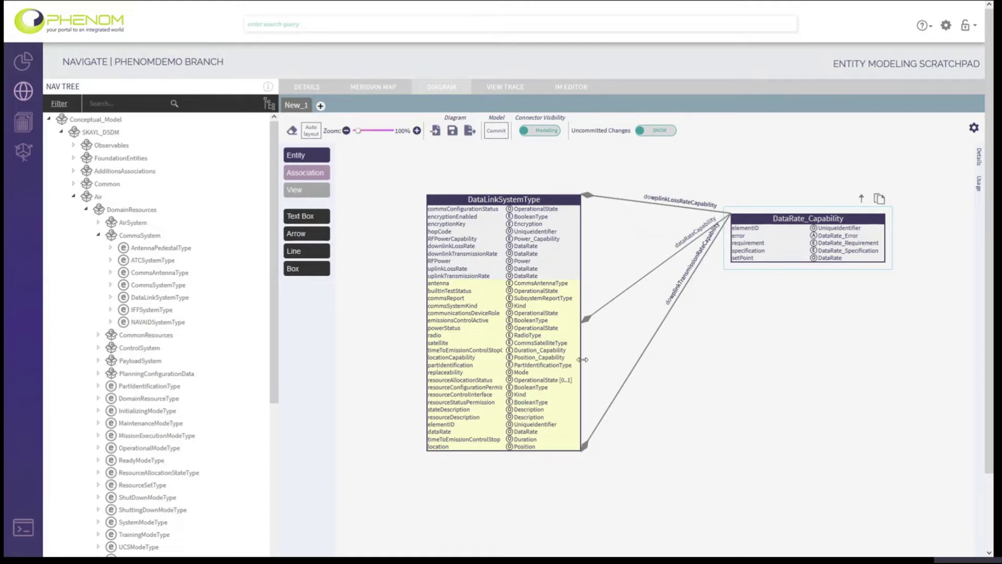
- Remove the DataRate_Capability entity from the diagram
mouse_move(746, 216)
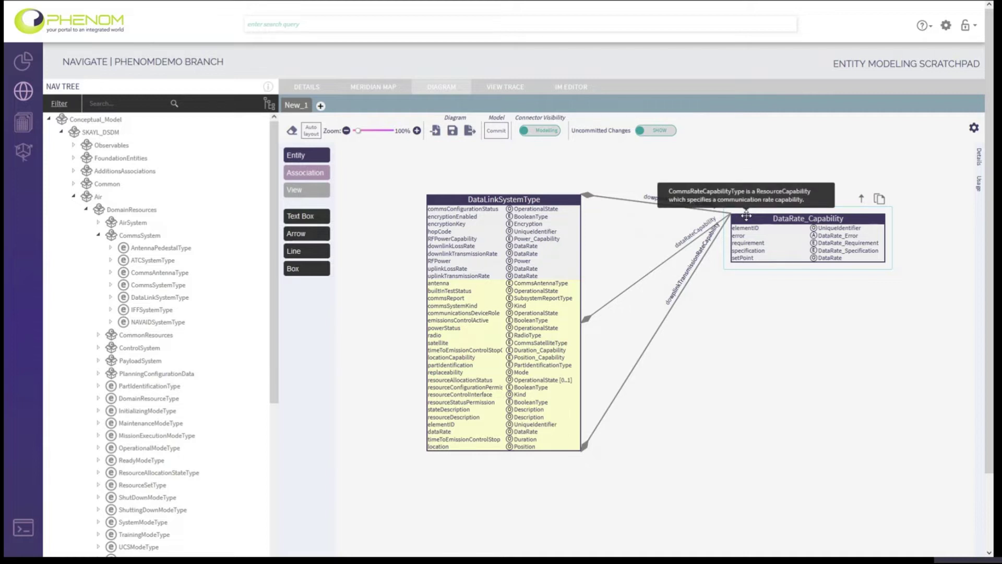
key(Delete)
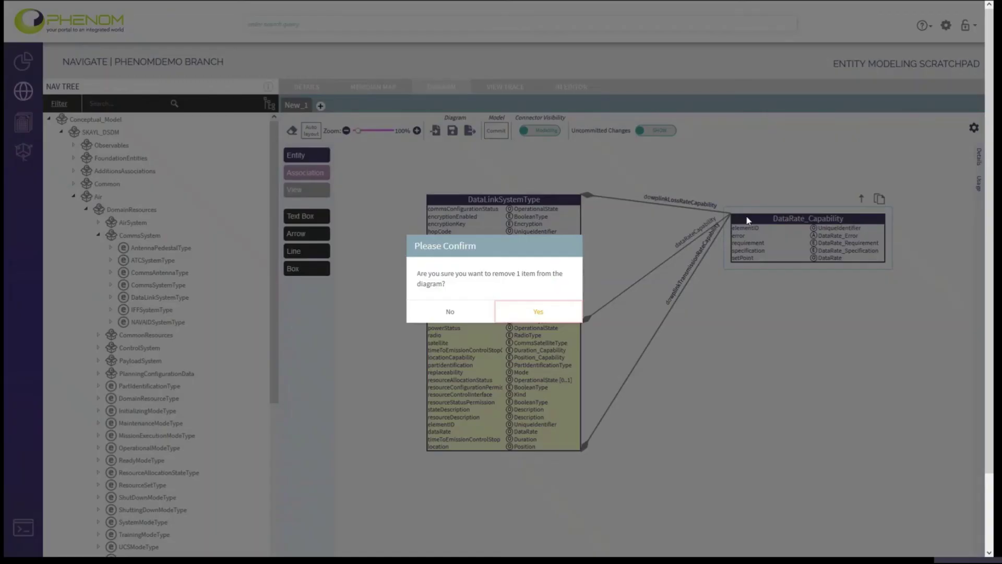
click(544, 311)
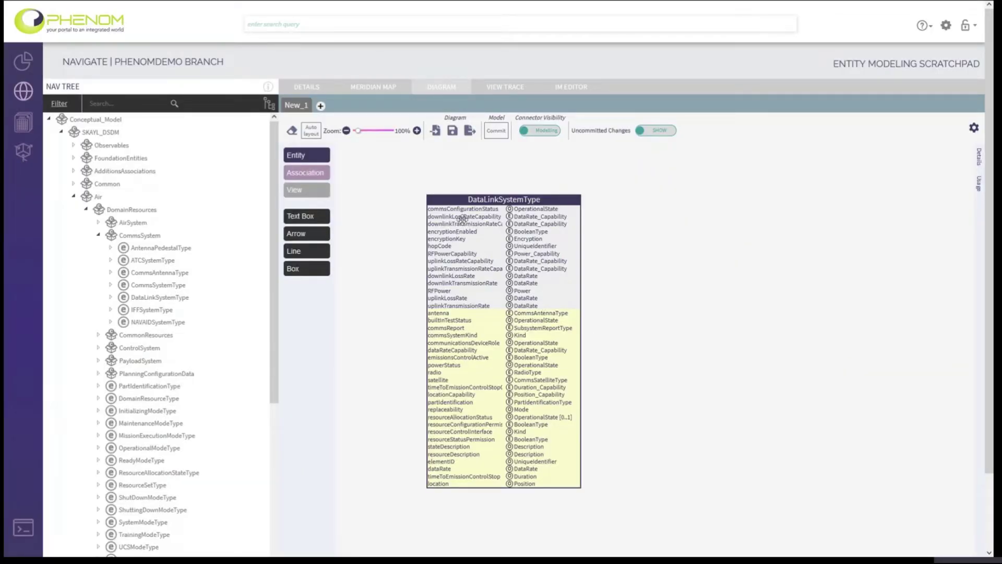
- Limit DataLinkSystemType's displayed attributes to hopCode, RFPowerCapability and uplinkLossRateCapability, and reposition the entity on the diagram
drag(458, 203, 486, 192)
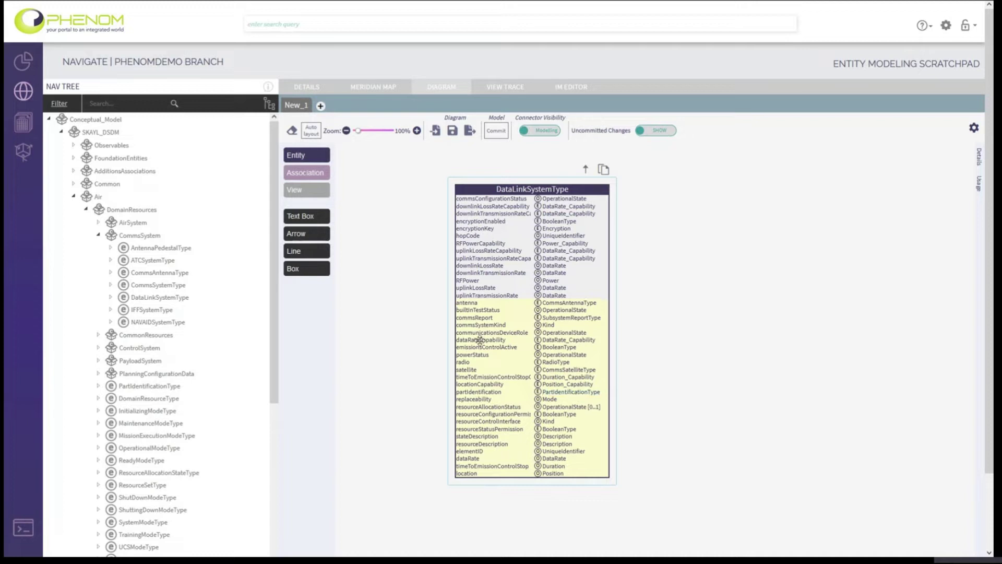
double_click(579, 189)
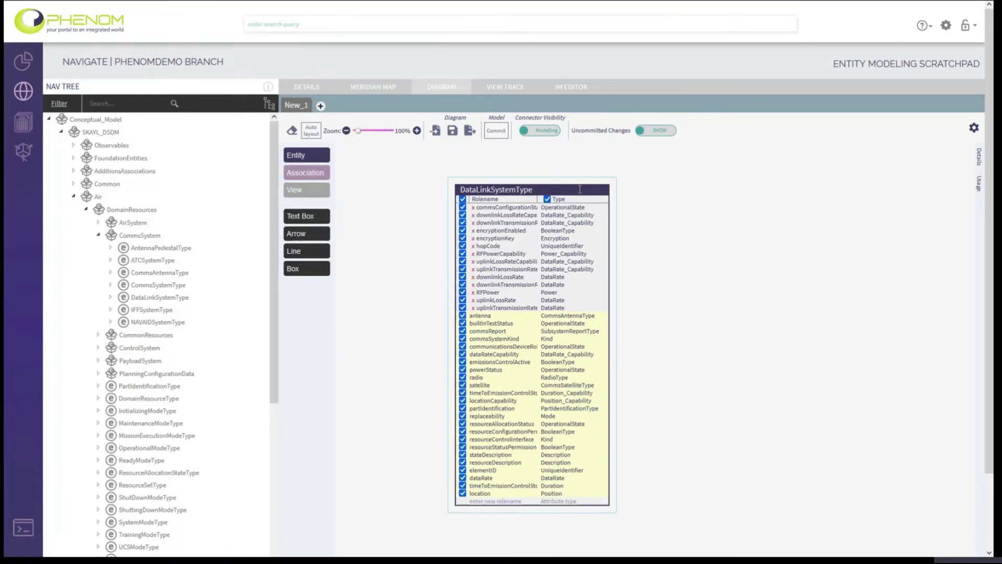
click(463, 199)
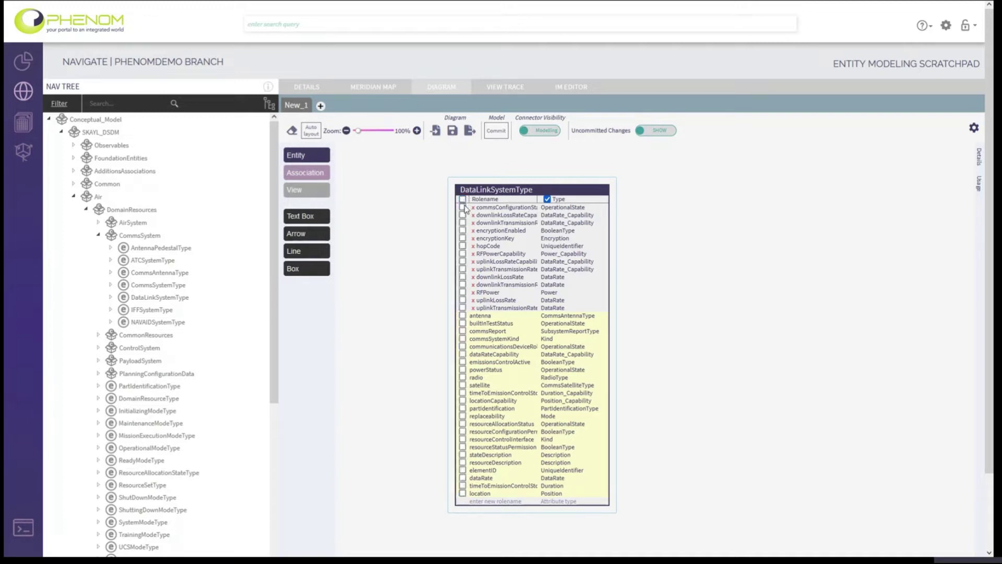
click(463, 246)
click(463, 254)
click(463, 261)
click(647, 276)
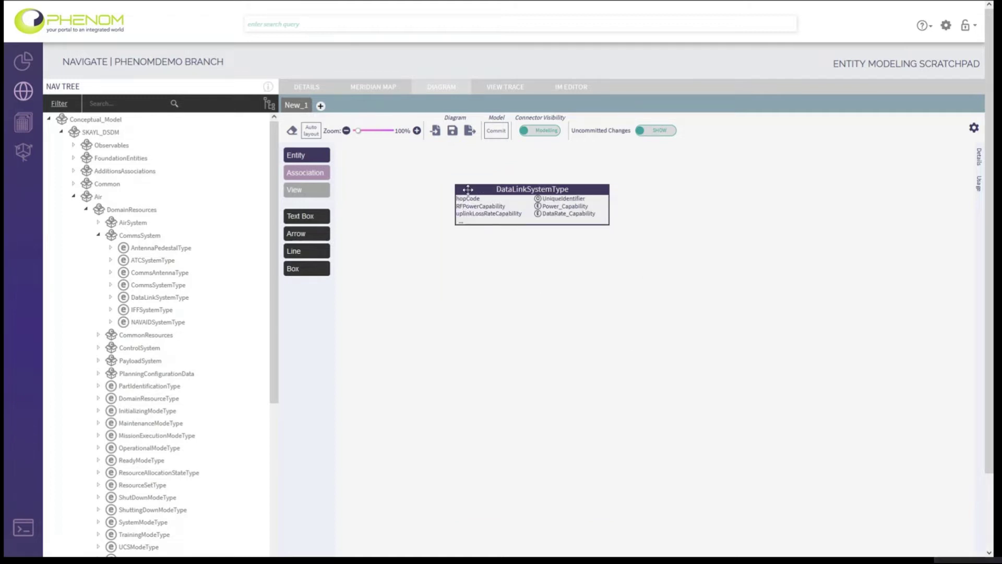
drag(467, 189, 461, 212)
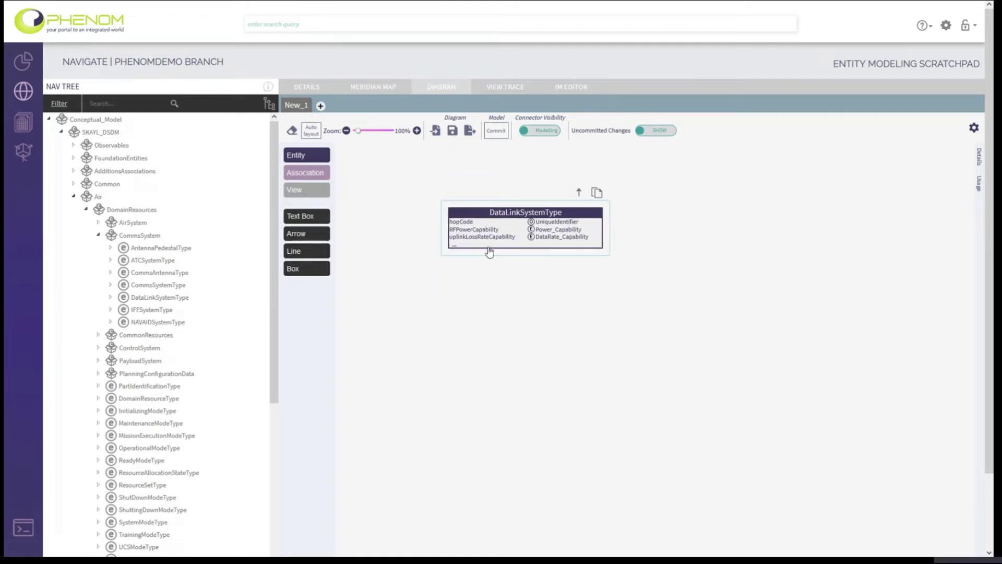
- Expand DataLinkSystemType's hidden attributes to view them, and collapse the list again
click(454, 248)
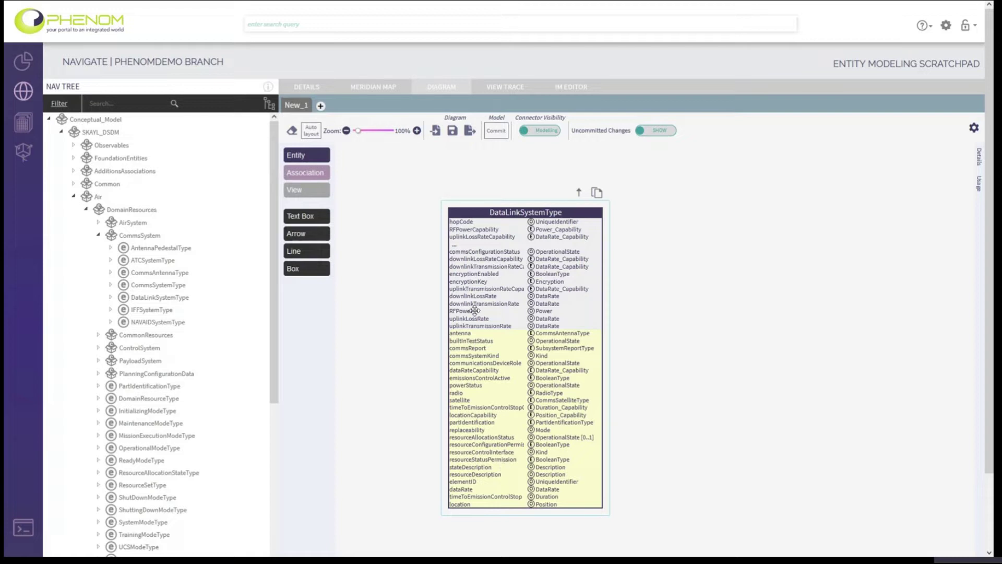
click(455, 249)
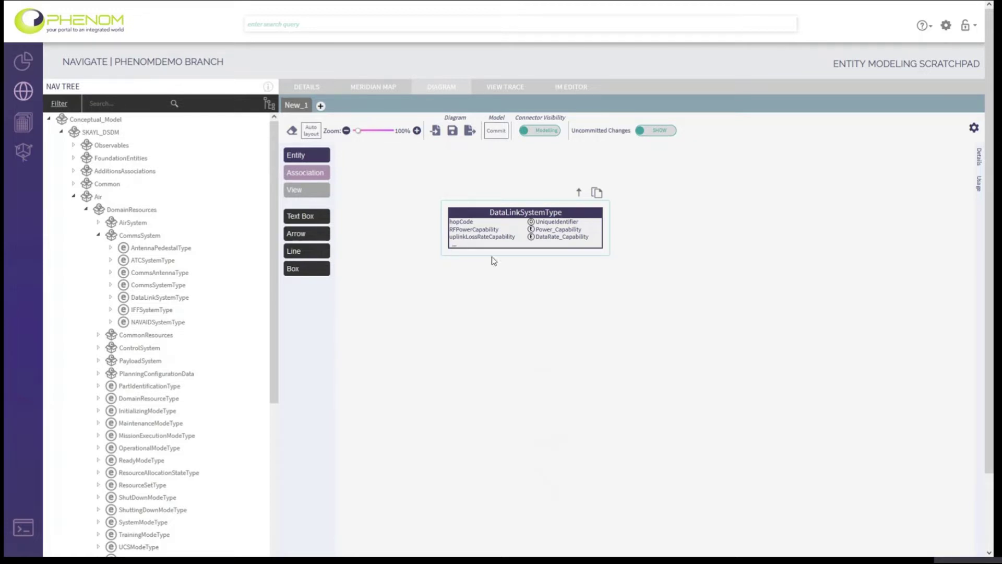
click(455, 248)
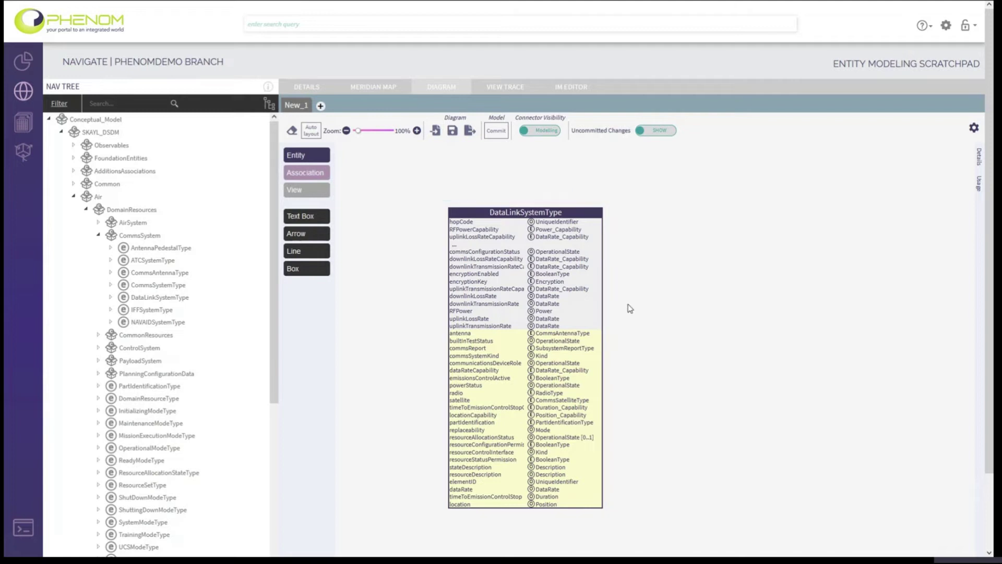
click(455, 250)
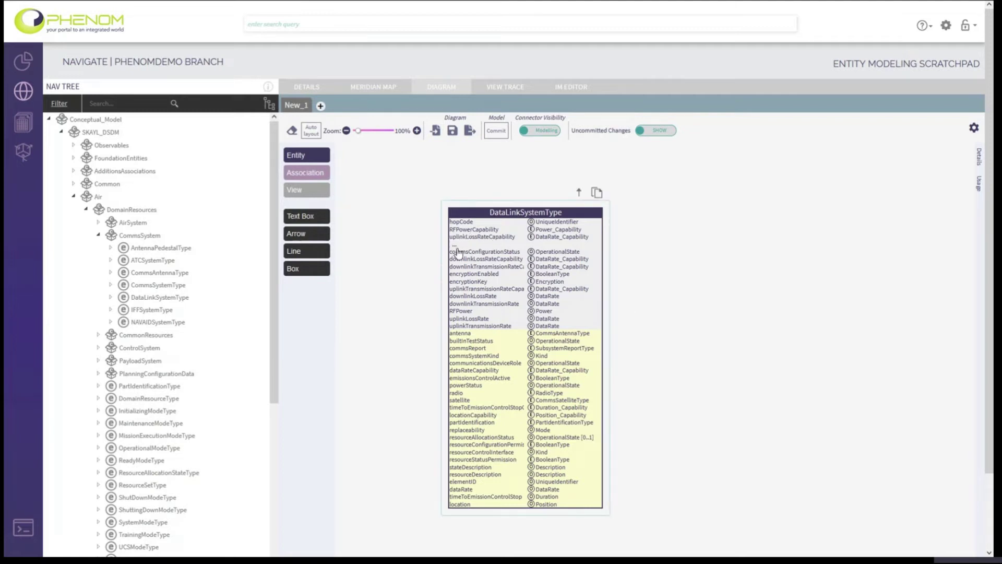
- Reveal DataLinkSystemType in the navigation tree, and show its details and usage with the Views list collapsed
right_click(571, 219)
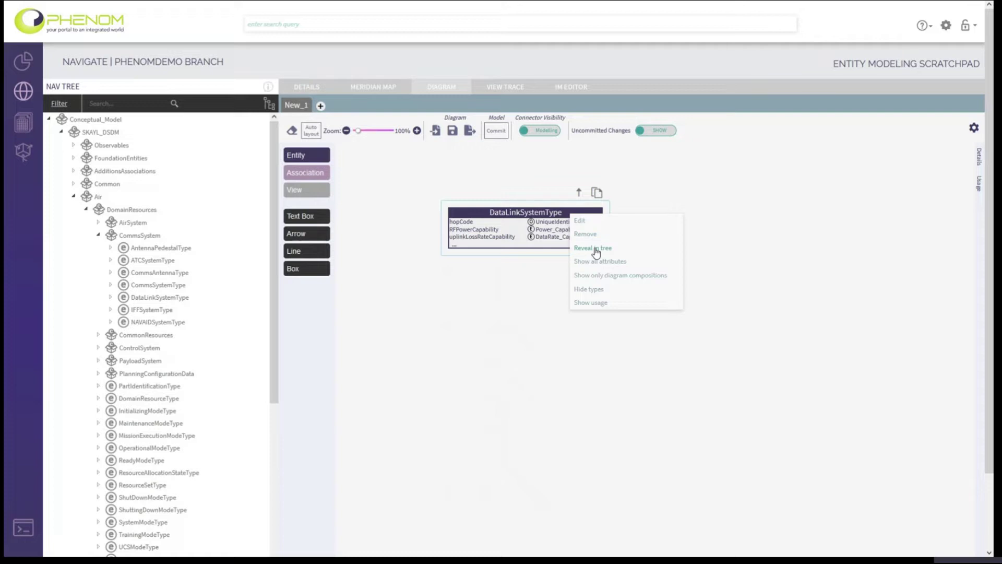
click(597, 249)
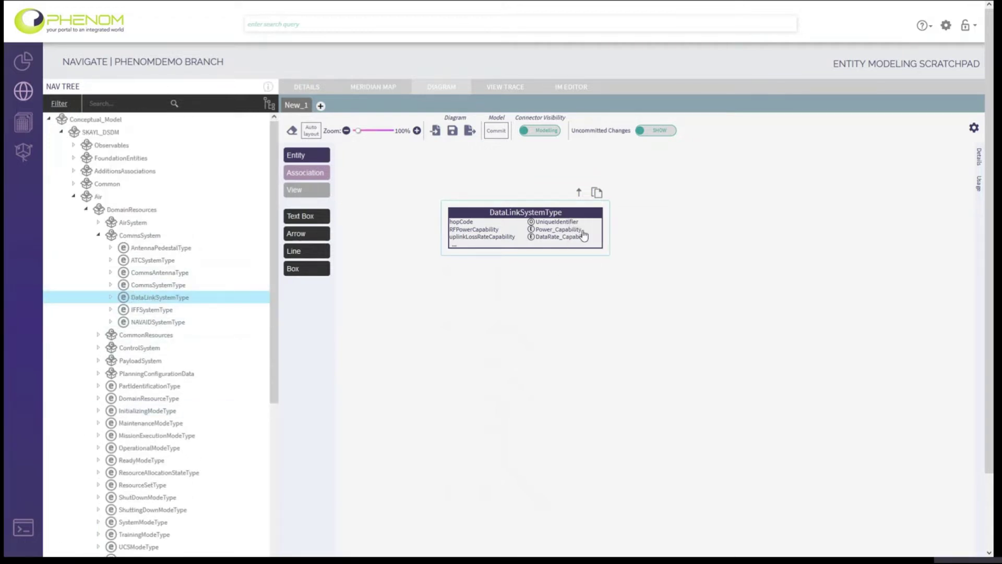
right_click(589, 214)
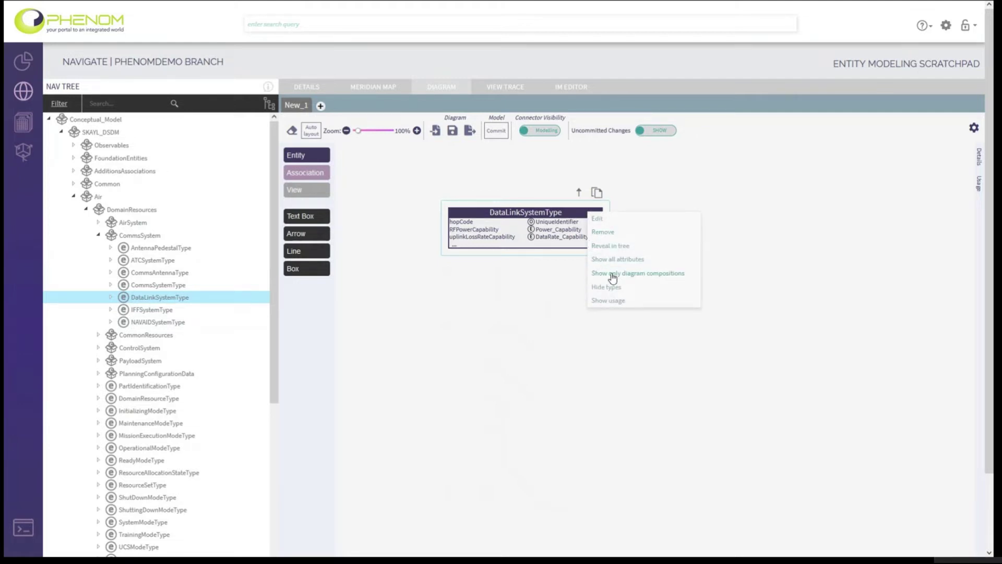
click(614, 302)
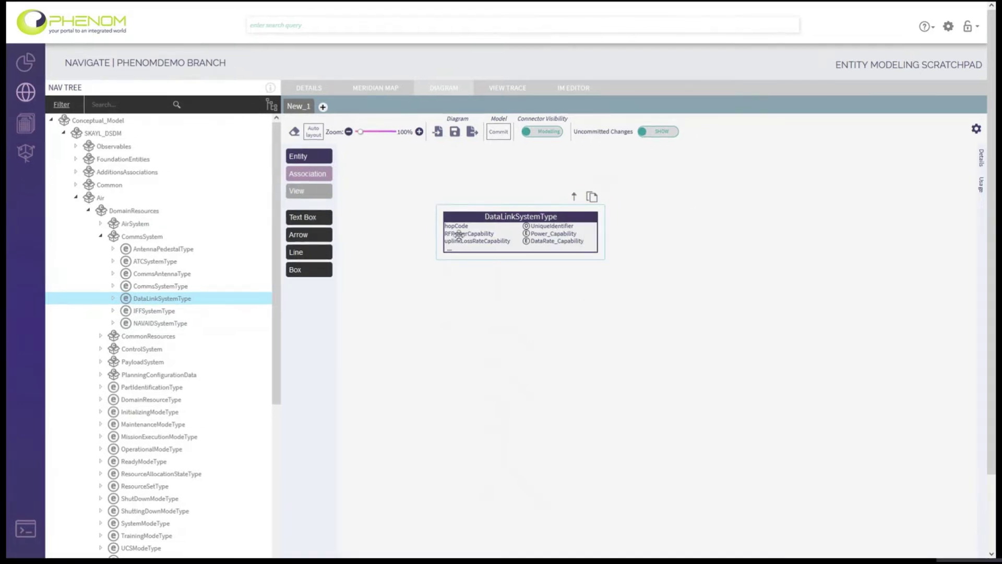
click(981, 158)
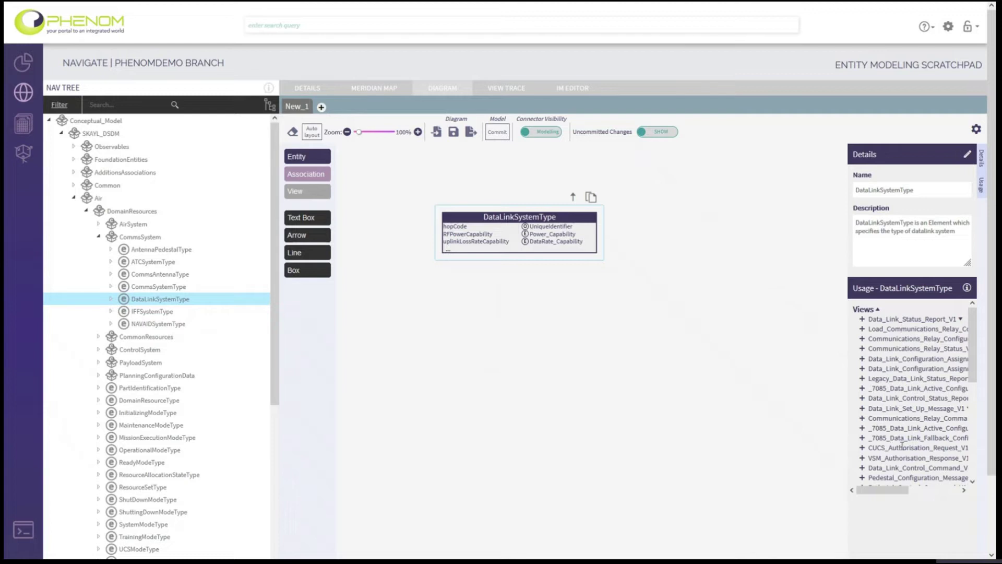
click(896, 311)
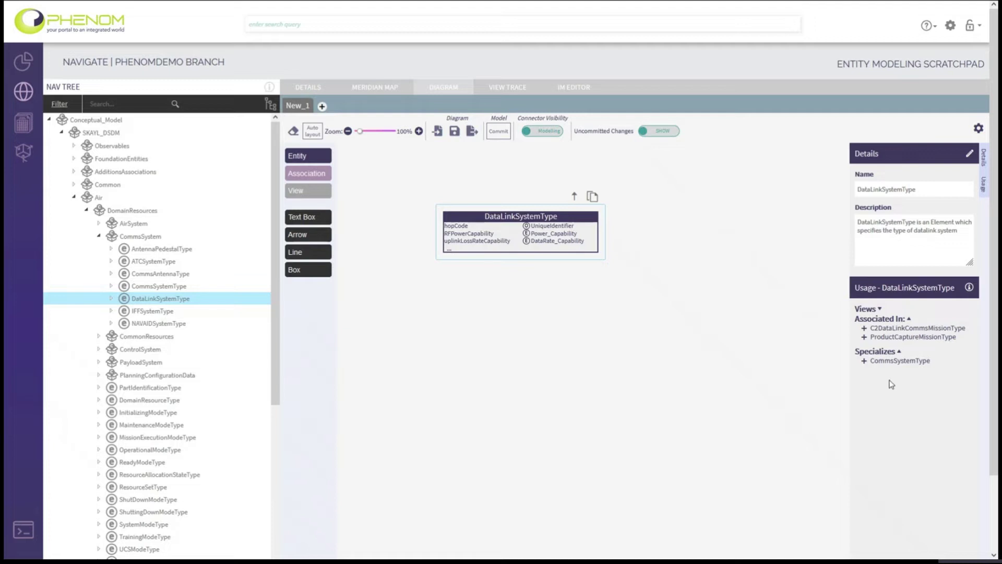
- Expand DataLinkSystemType's DataRate_Capability composition on the diagram and arrange the two entities side by side with space between them
drag(591, 218, 559, 217)
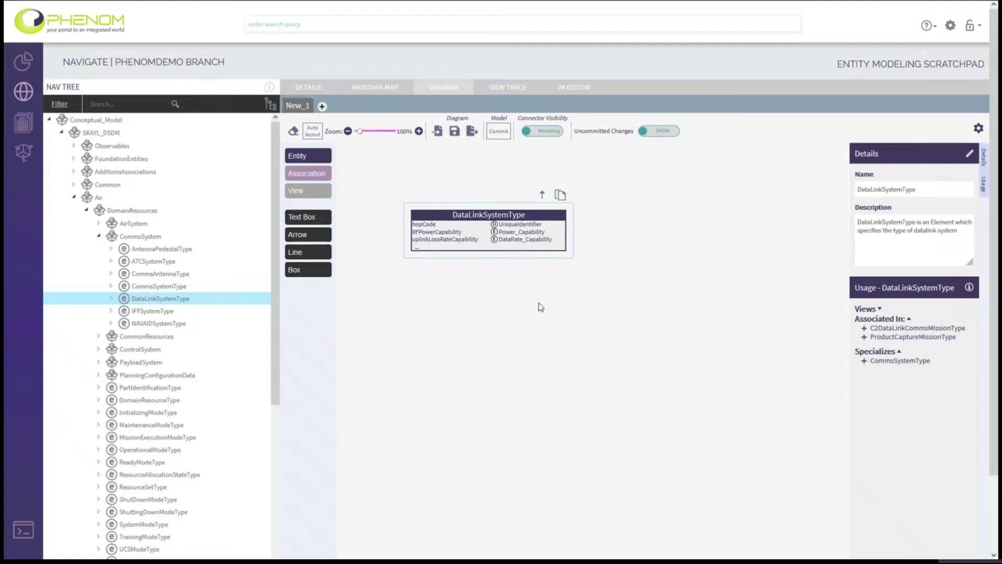
drag(538, 210, 522, 211)
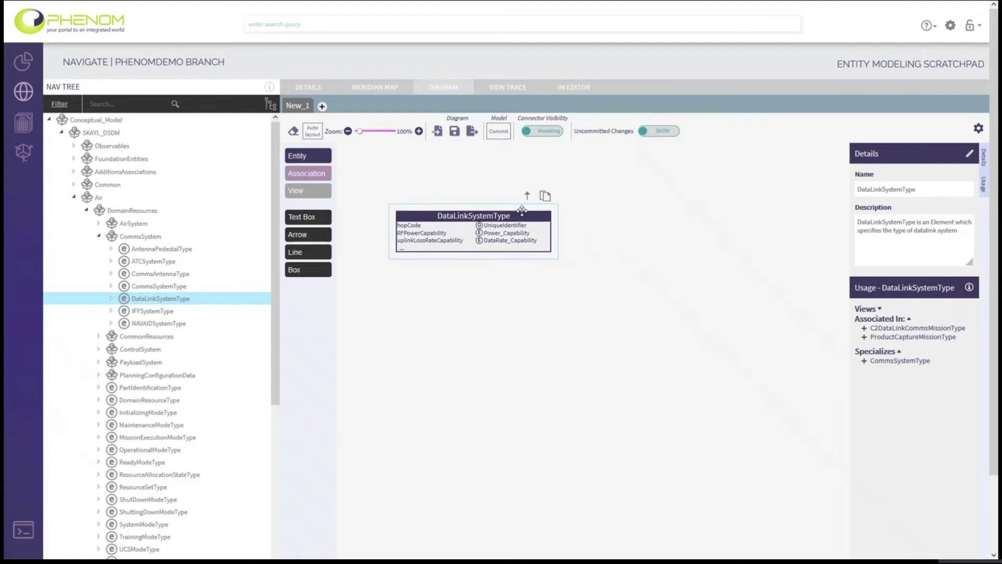
drag(522, 210, 519, 227)
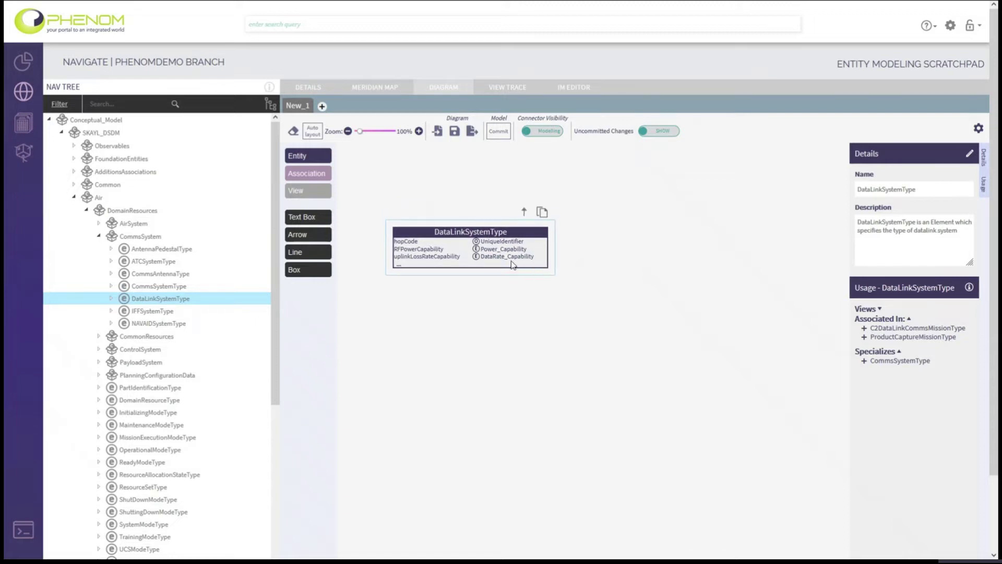
click(492, 257)
drag(613, 241, 679, 253)
drag(537, 235, 519, 269)
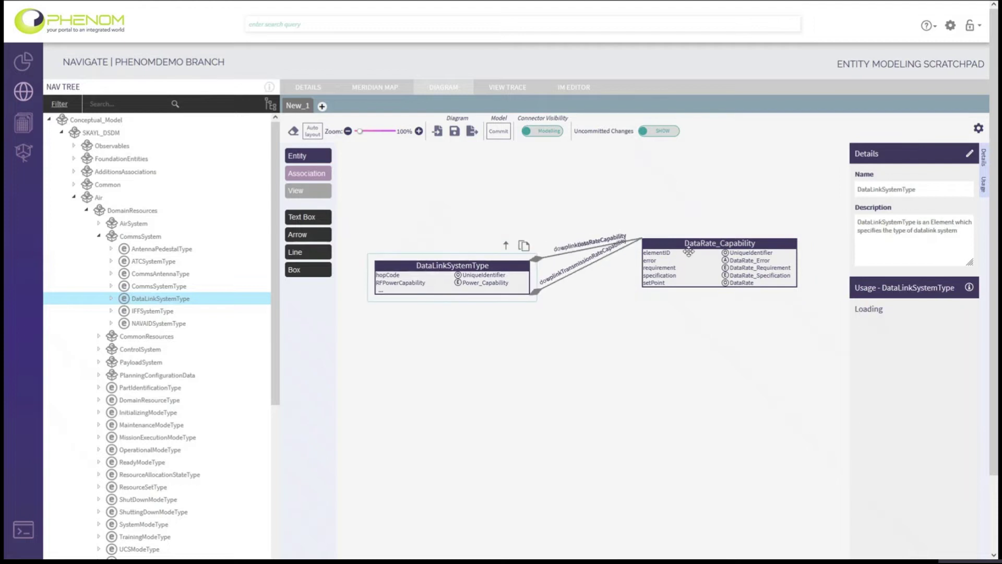
drag(683, 247, 683, 269)
drag(515, 262, 511, 262)
drag(664, 266, 648, 268)
- Expand DataRate_Capability's error attribute, place DataRate_Error below it, and attach the error connector to DataRate_Capability's lower-left corner
click(725, 287)
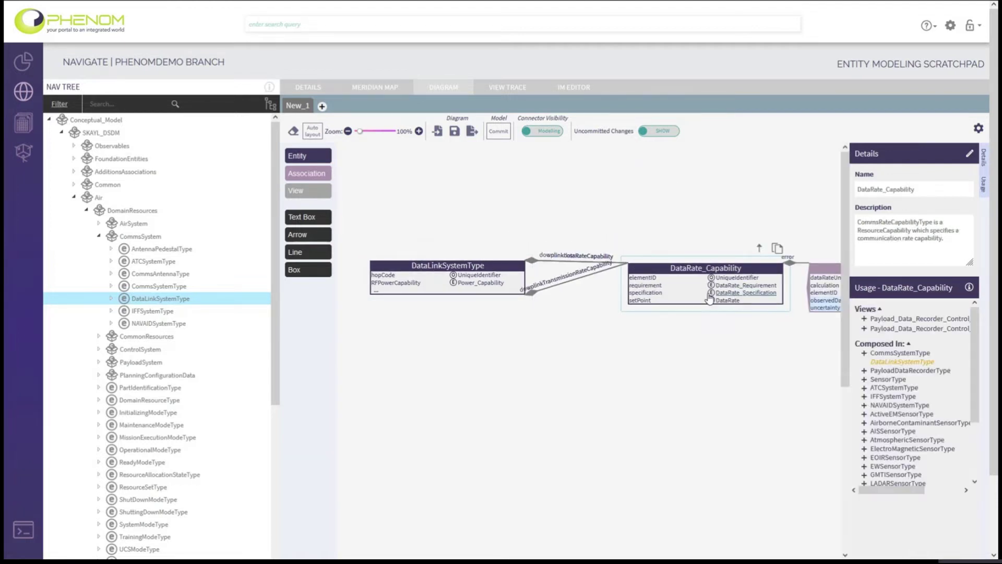
drag(820, 274, 596, 393)
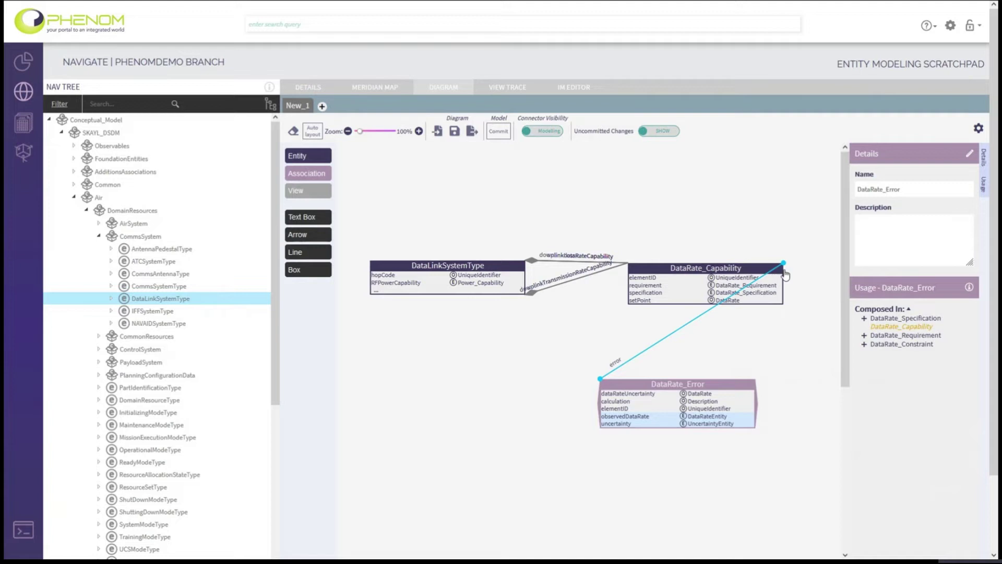
drag(783, 263, 761, 281)
drag(690, 291, 630, 310)
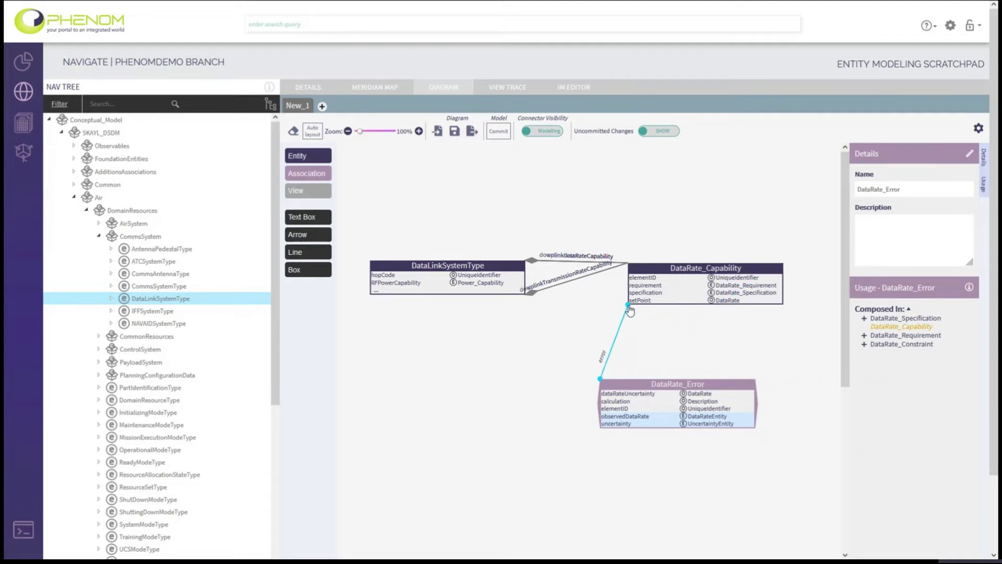
- Save the diagram under the name New_1 and dismiss the save notice
drag(630, 310, 630, 311)
click(454, 133)
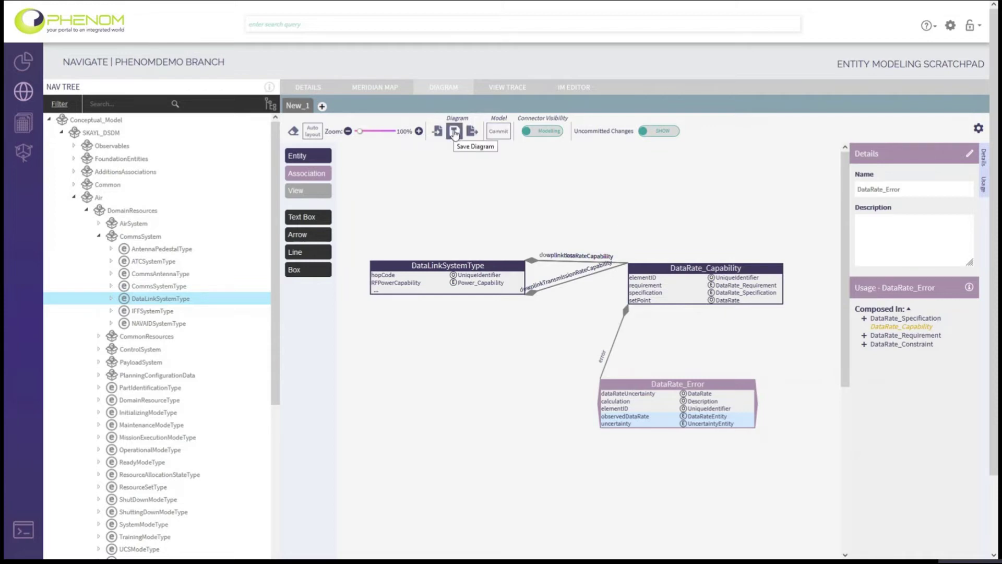
click(455, 133)
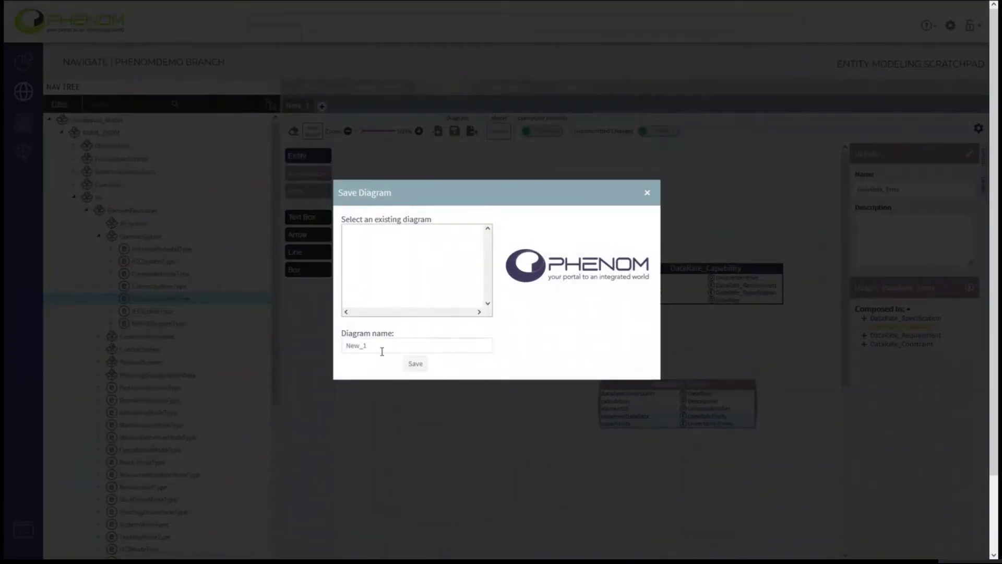
click(377, 348)
click(410, 366)
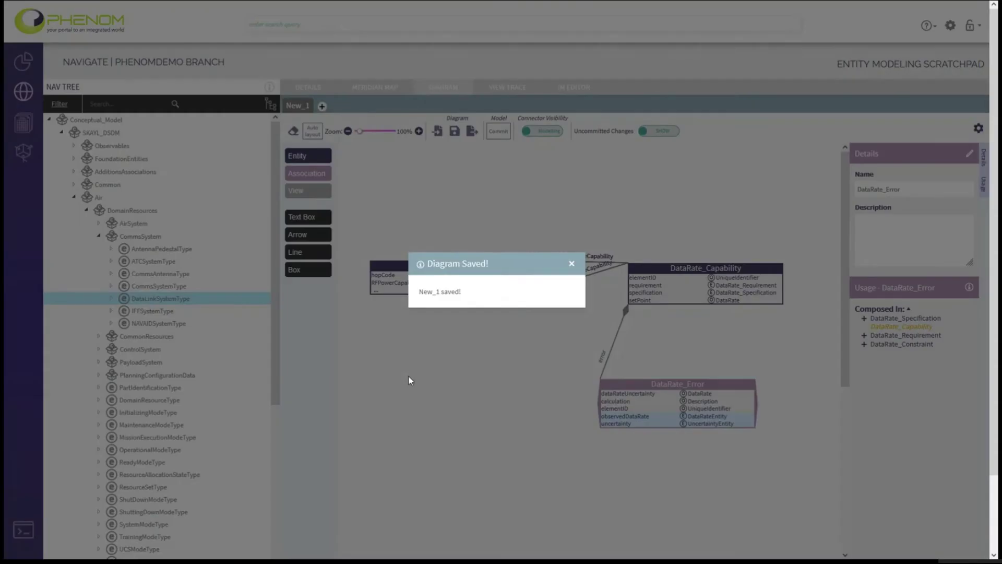
click(573, 267)
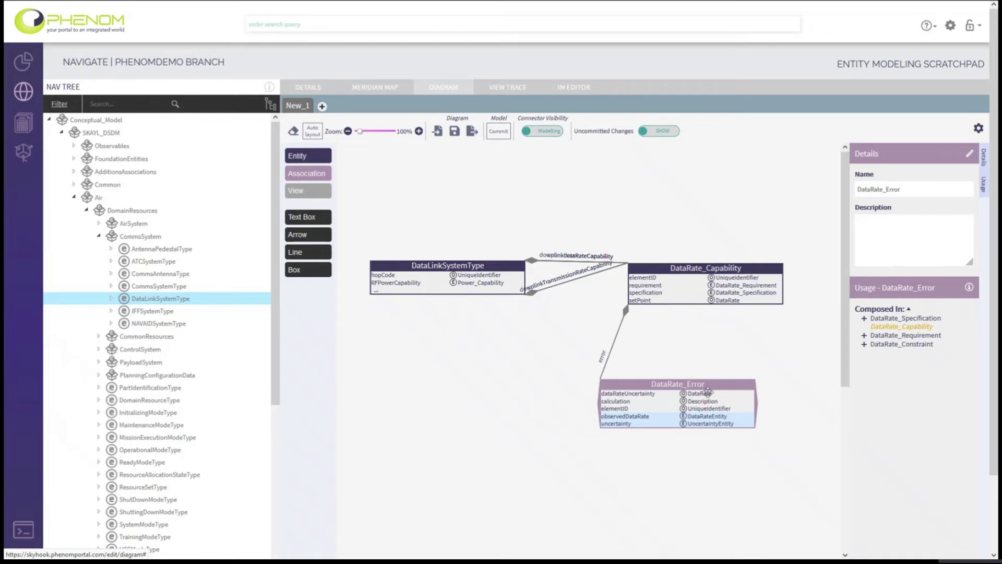
- Add a new entity named Ent1 above the existing entities, and hide the details and usage pane
drag(298, 158, 538, 189)
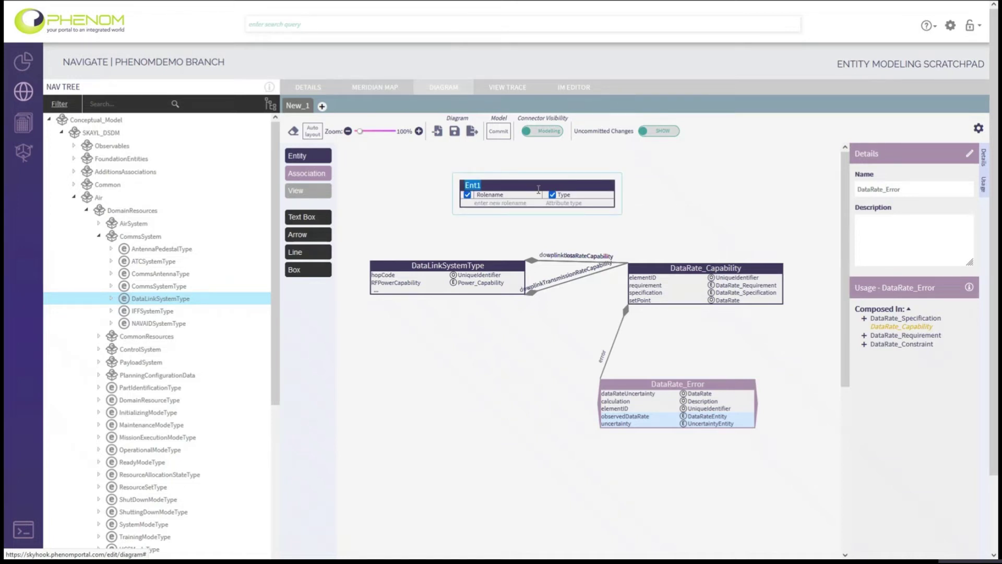
click(645, 203)
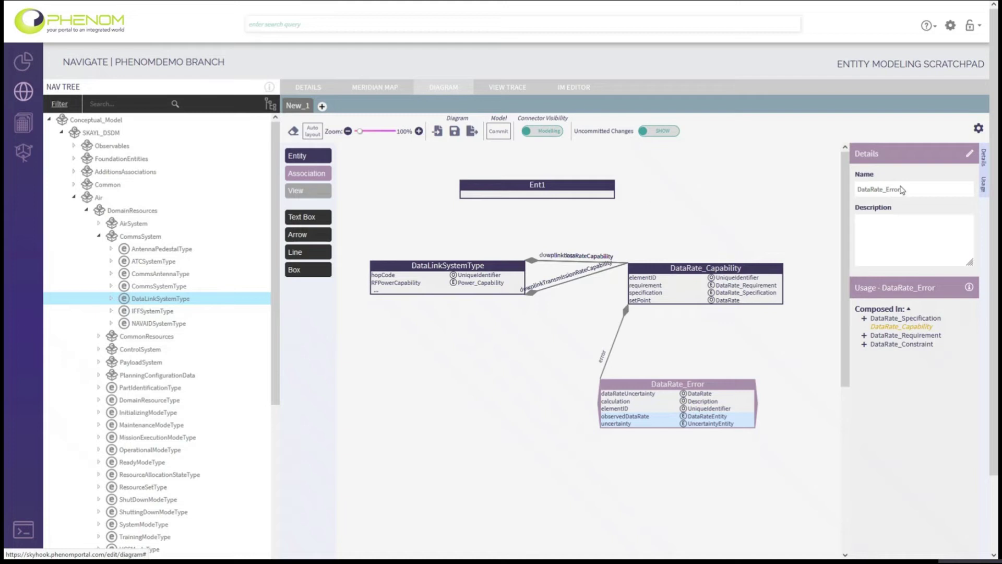
click(981, 166)
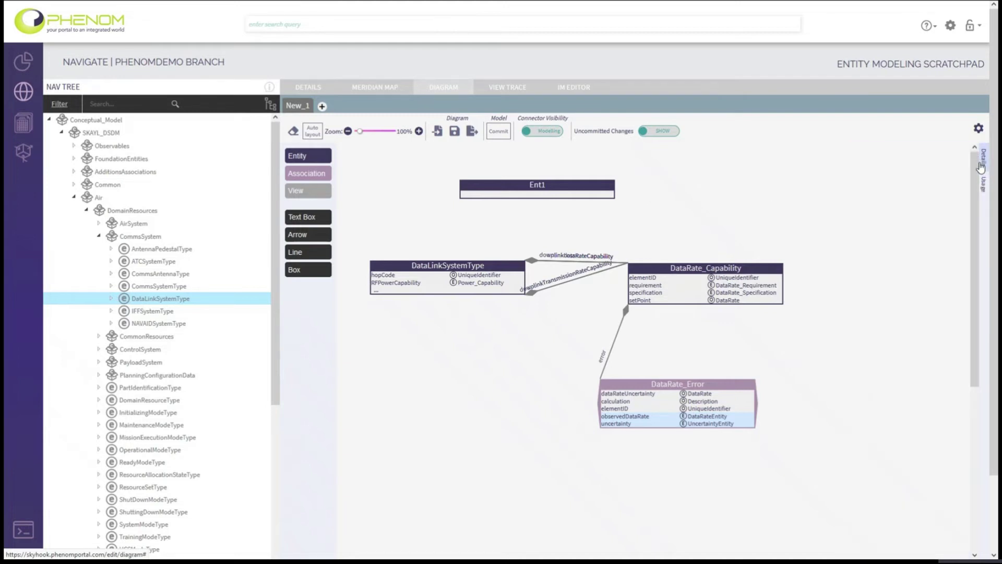
drag(500, 188, 501, 175)
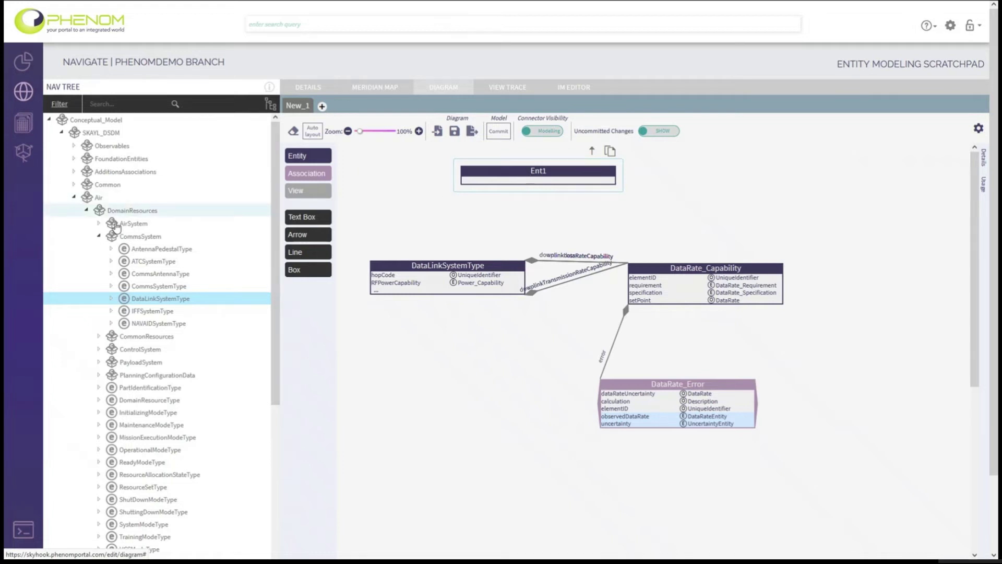
- Add the Angle and Area observables from the navigation tree to Ent1 as attributes
click(74, 146)
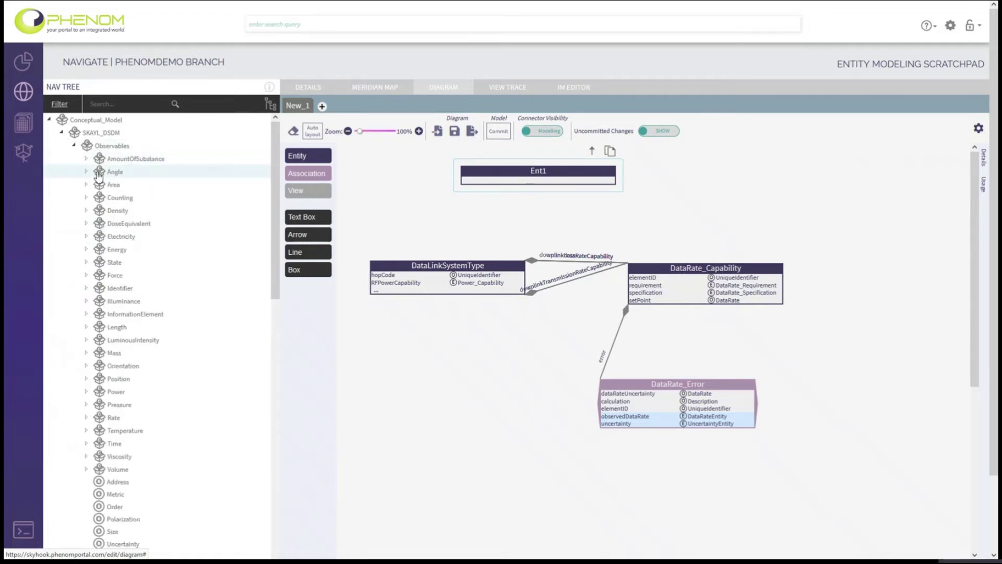
click(95, 172)
drag(117, 184, 471, 179)
drag(127, 186, 500, 180)
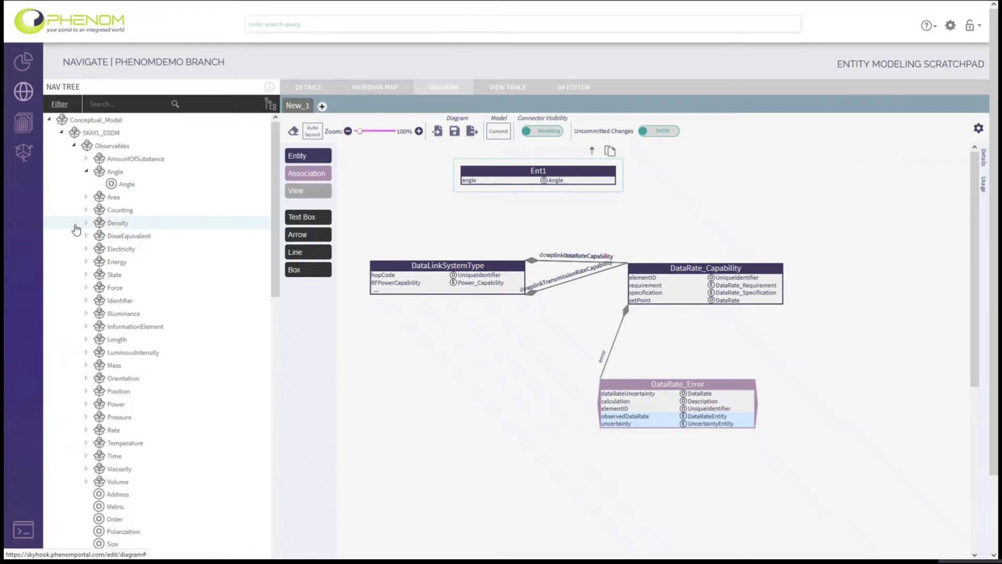
click(86, 197)
drag(117, 209, 521, 184)
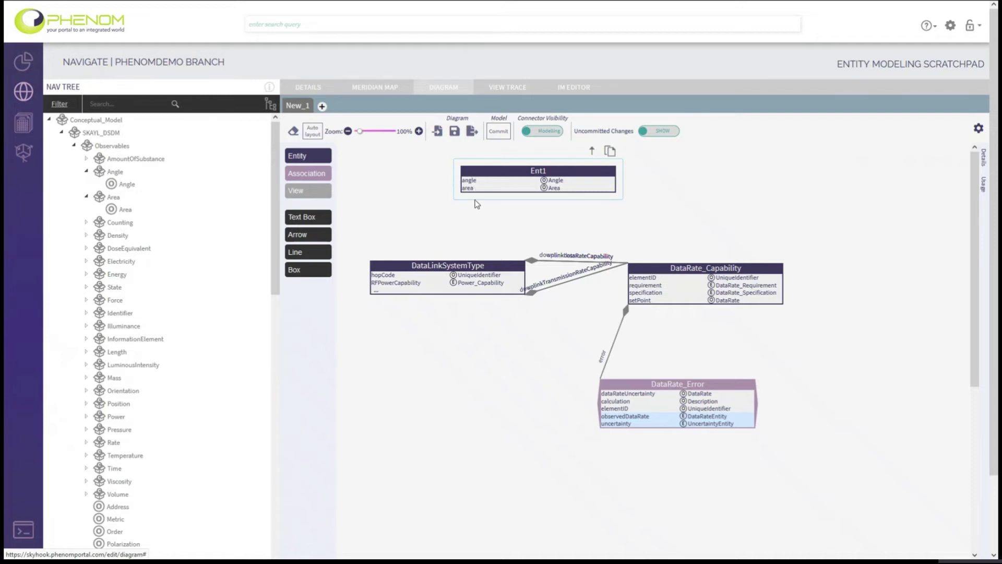
- Compose DataLinkSystemType into Ent1 with a connector, and add a drcap attribute of type DataRate_Capability to Ent1
drag(594, 175, 567, 183)
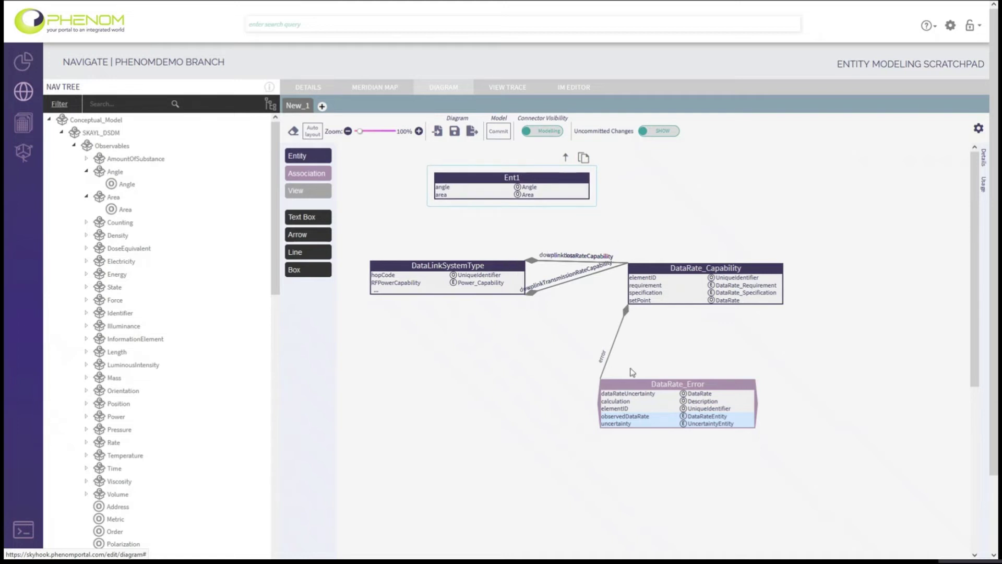
drag(583, 159, 473, 267)
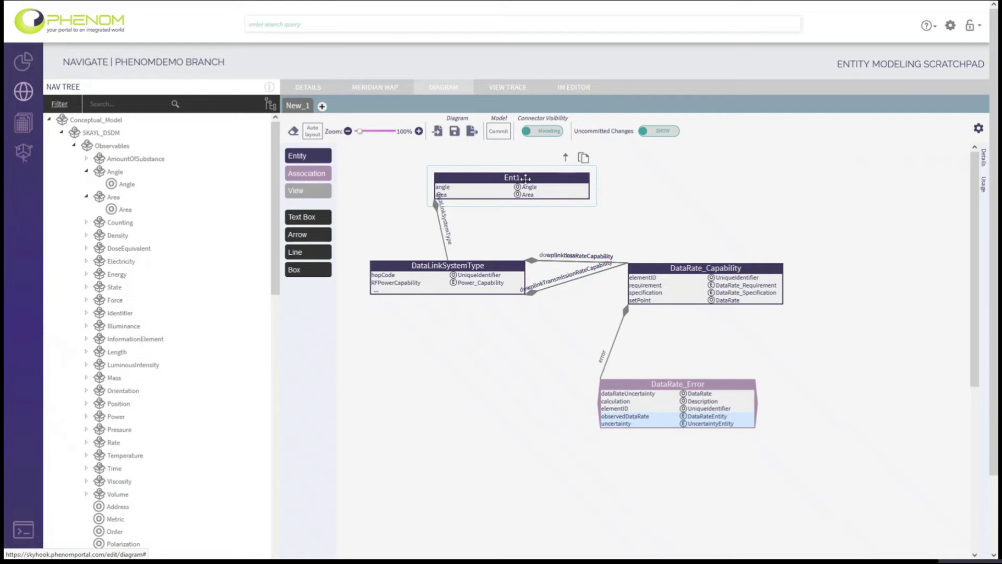
double_click(543, 188)
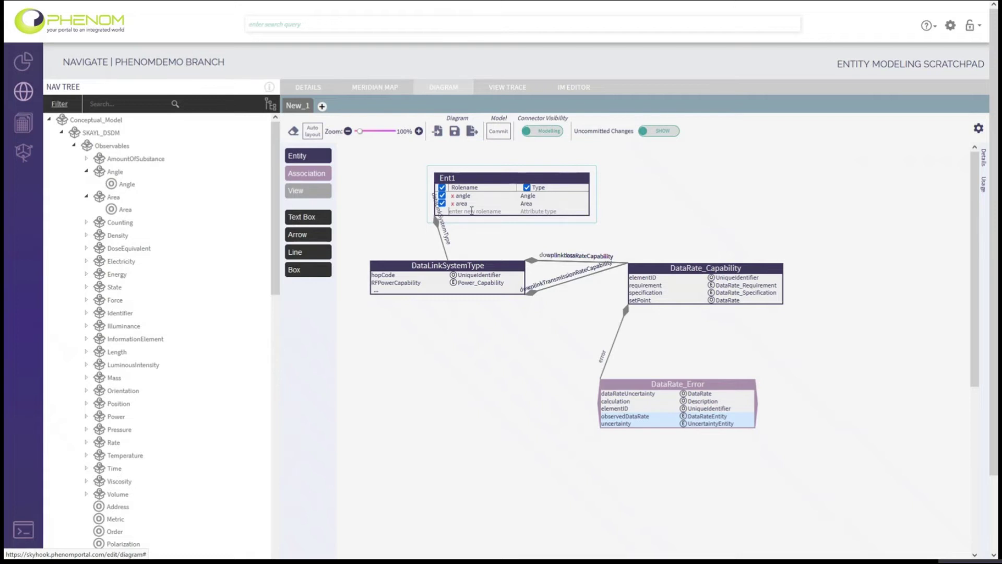
click(471, 210)
text(dra)
text(ap)
click(538, 211)
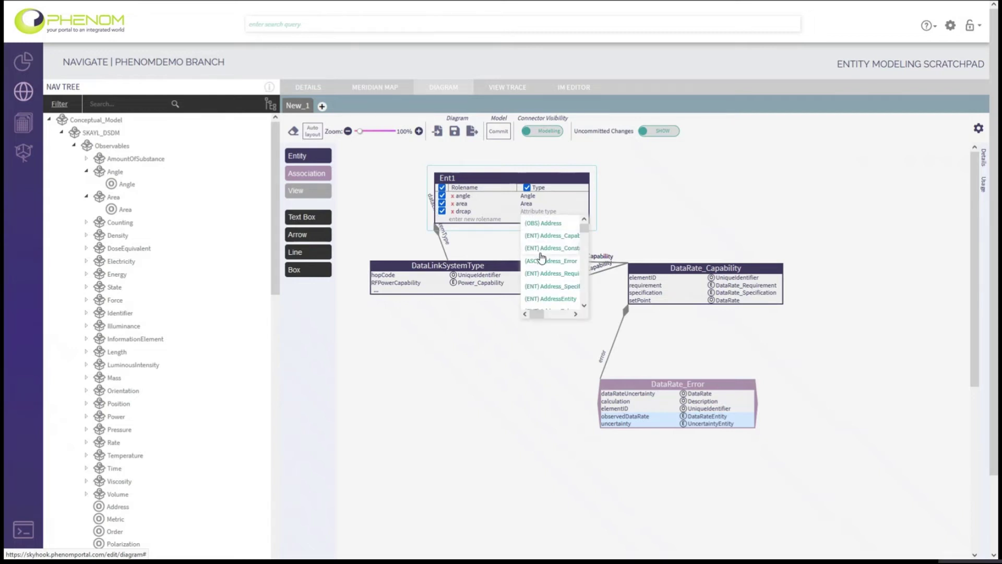
text(datarate)
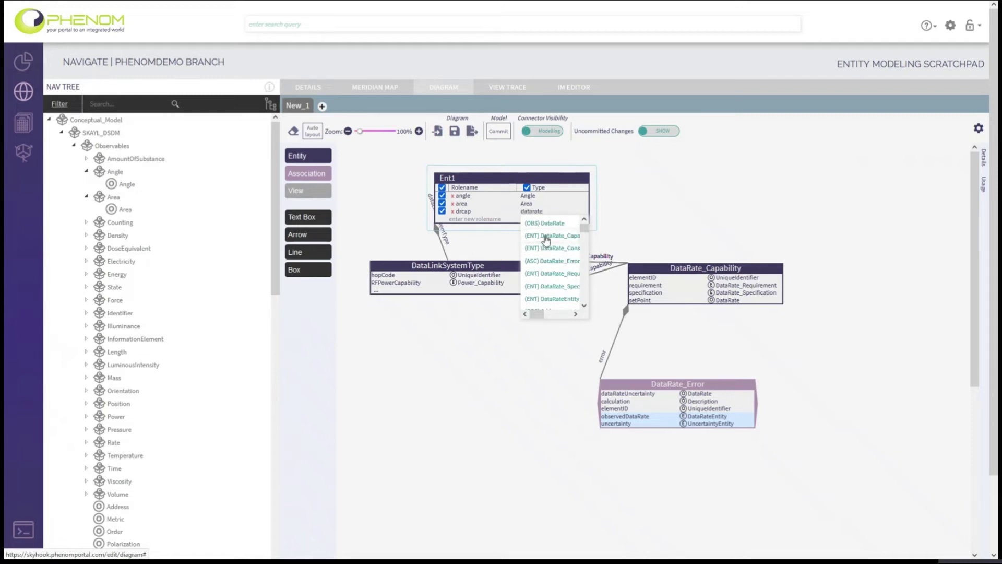
click(545, 237)
click(673, 222)
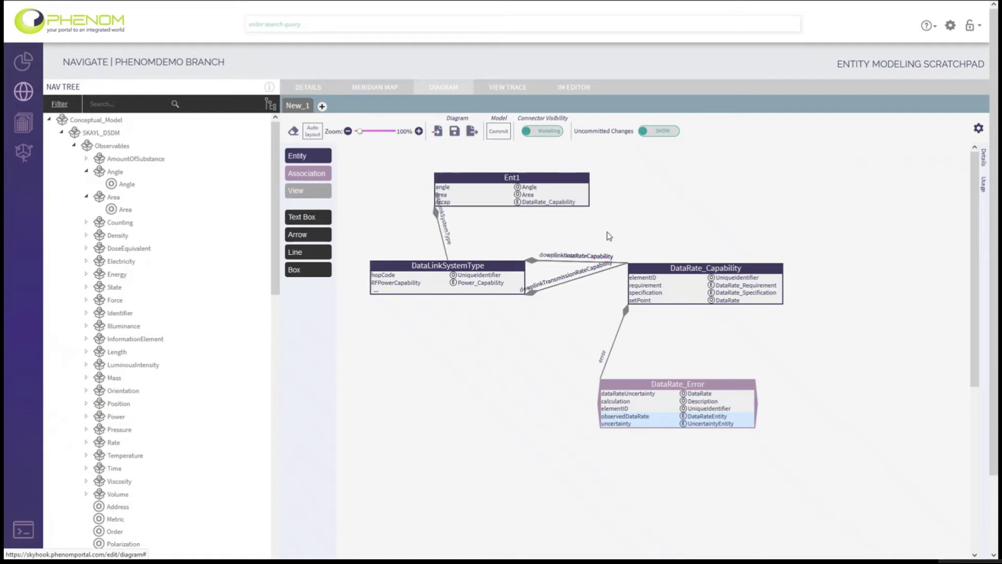
drag(541, 180, 552, 181)
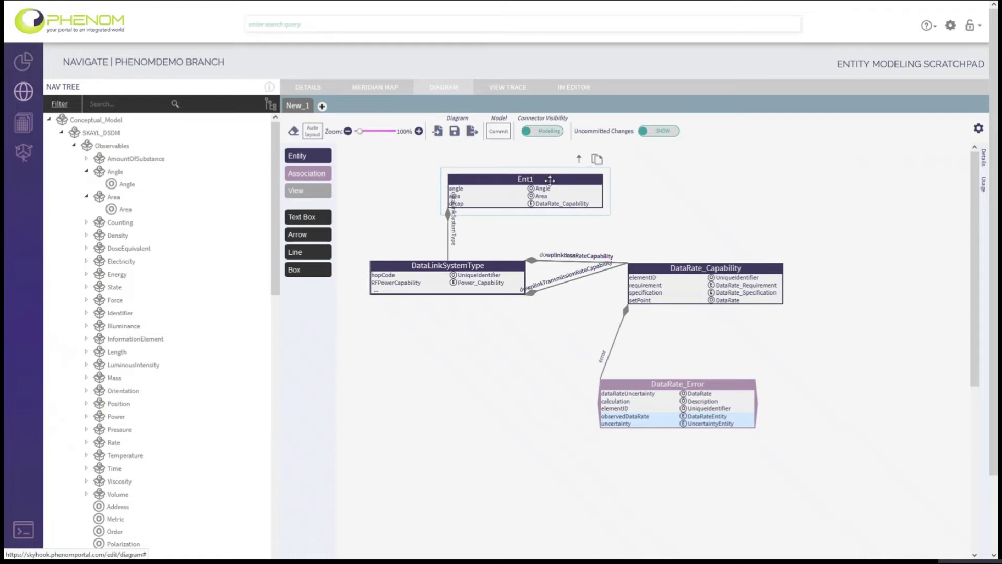
drag(550, 180, 560, 185)
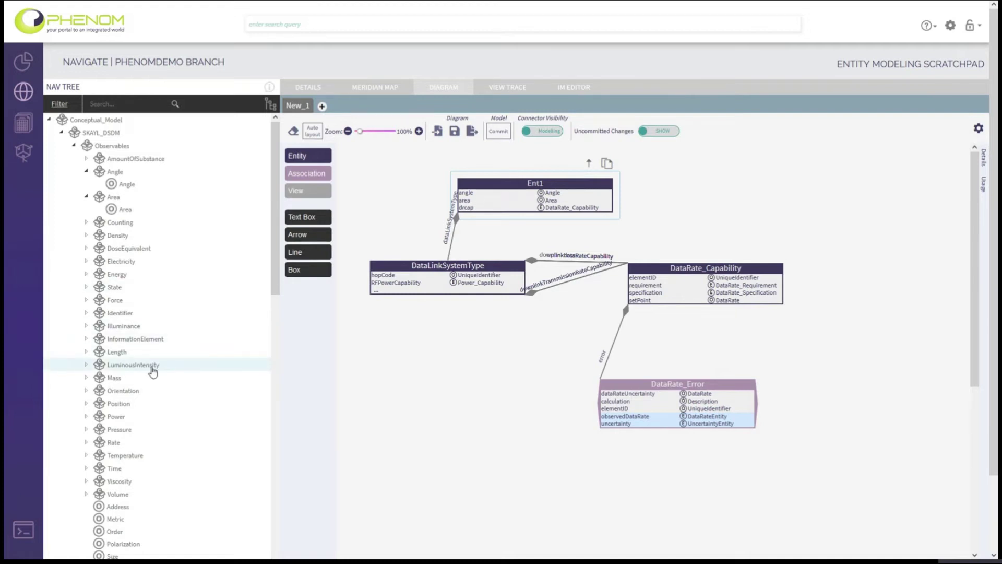
- Expand UncommittedEntities at the end of the navigation tree to check which entities are not yet committed
scroll(152, 368, down, 10)
scroll(111, 470, down, 3)
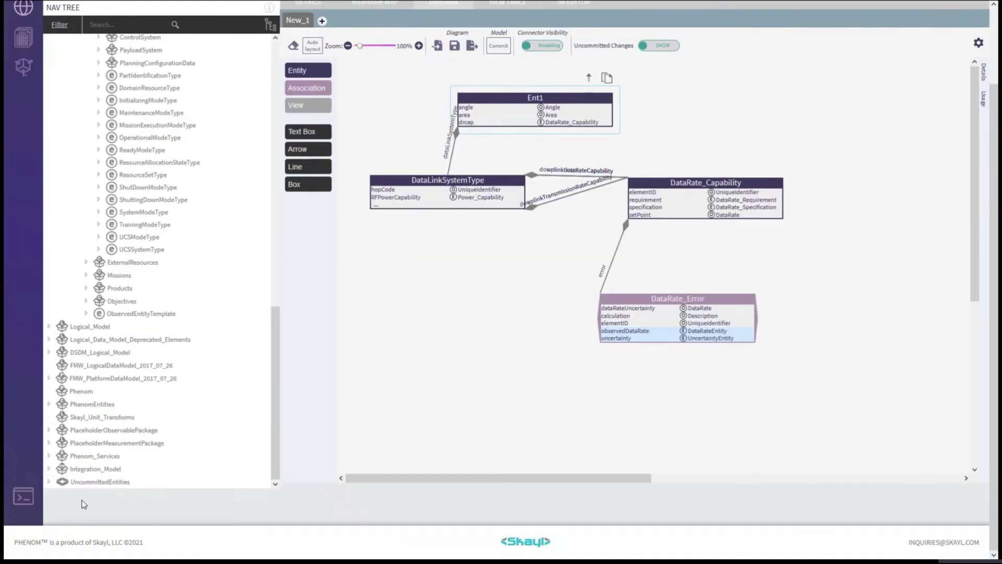
click(49, 481)
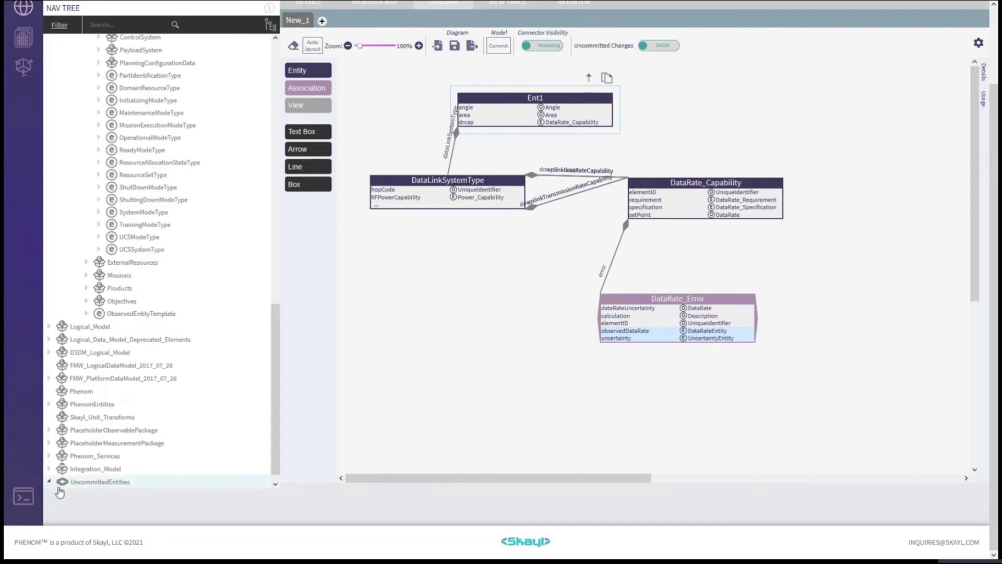
scroll(88, 491, down, 1)
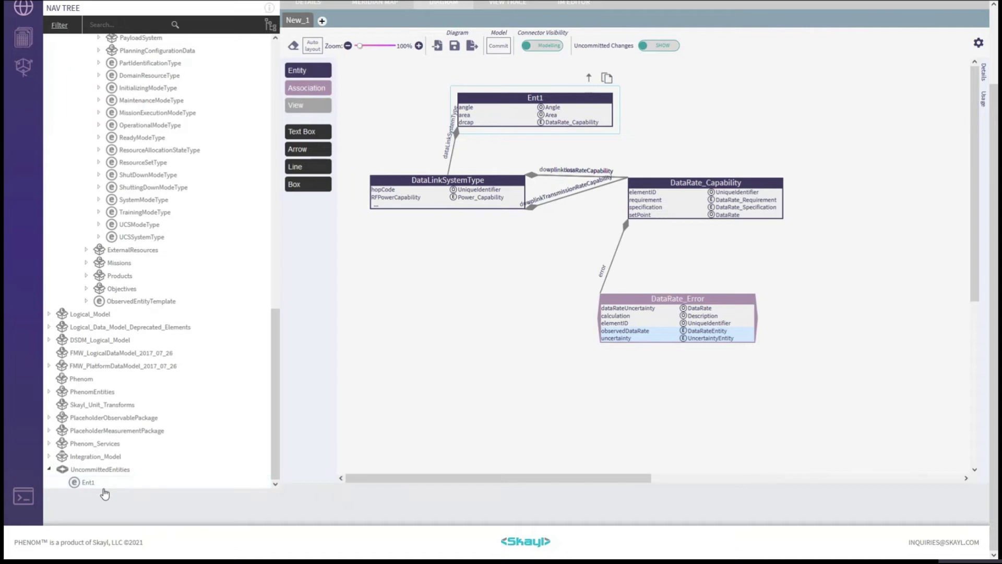
scroll(106, 488, up, 15)
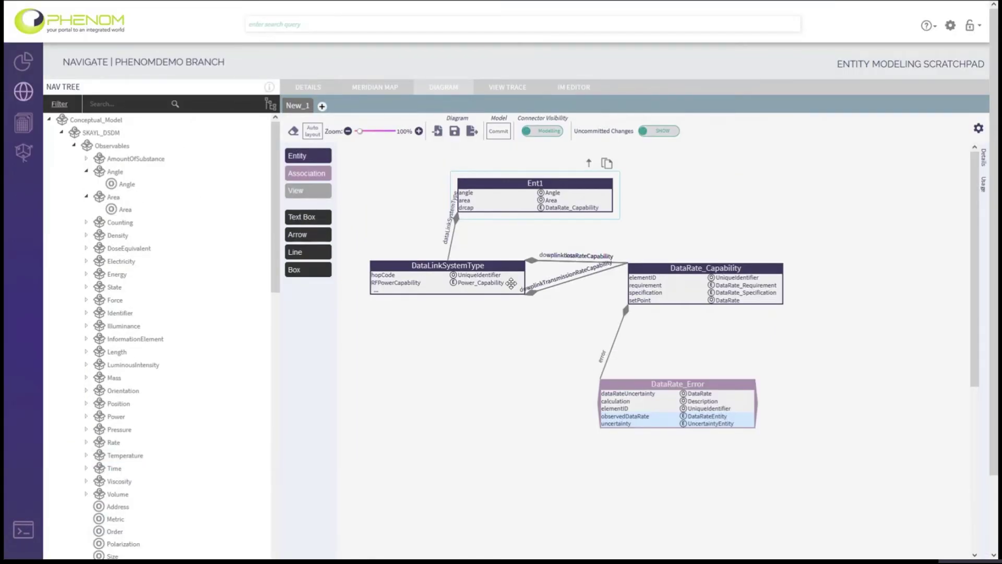
- Shift Ent1 slightly away from DataLinkSystemType and commit all uncommitted nodes to the skayl_in_phenomdemo_live model
drag(509, 189, 523, 185)
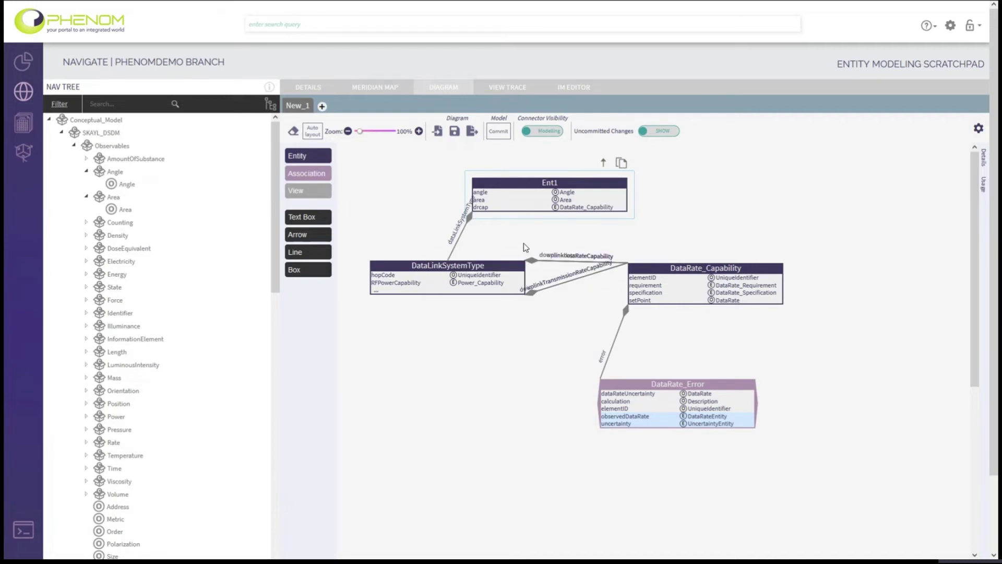
drag(500, 177, 512, 172)
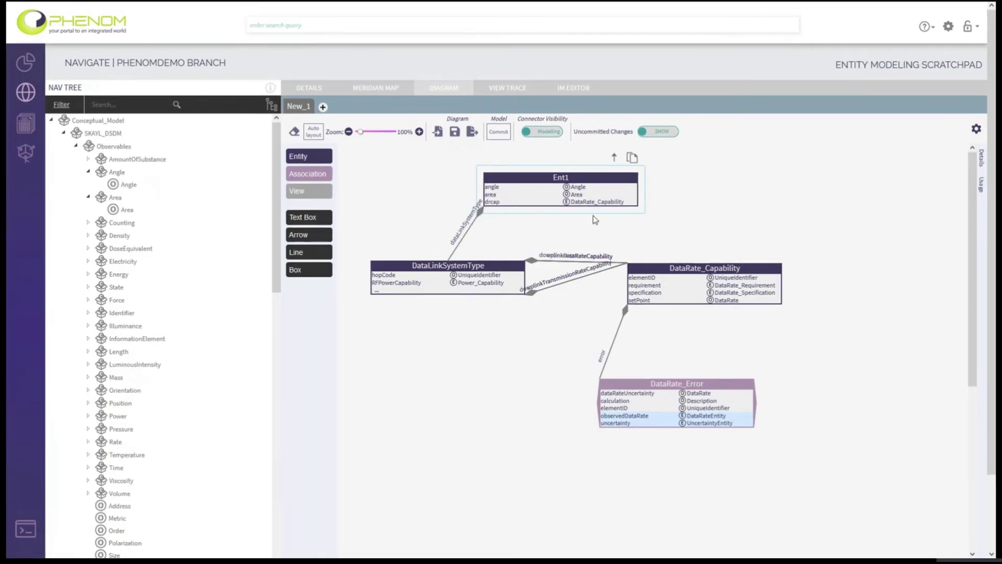
click(497, 133)
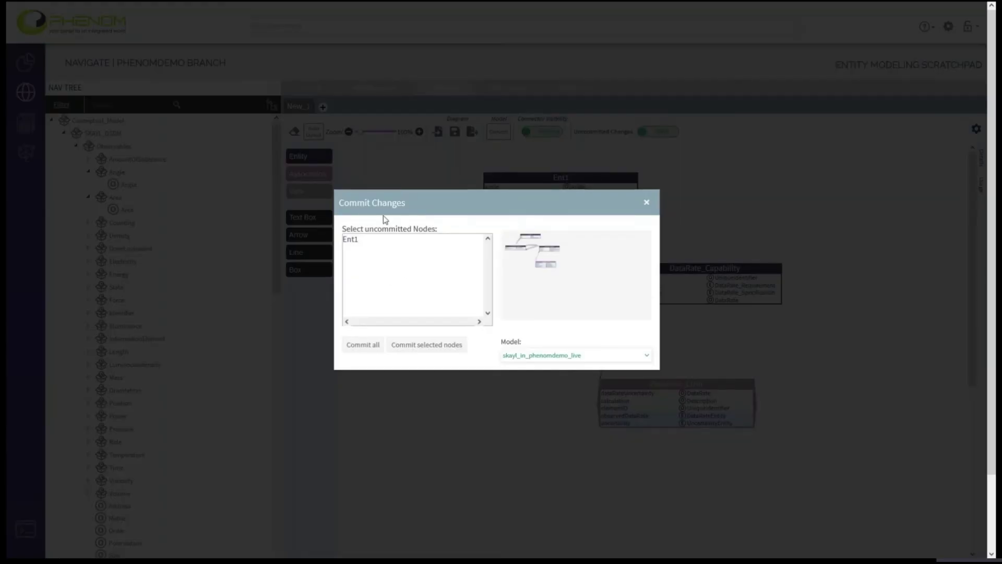
click(354, 241)
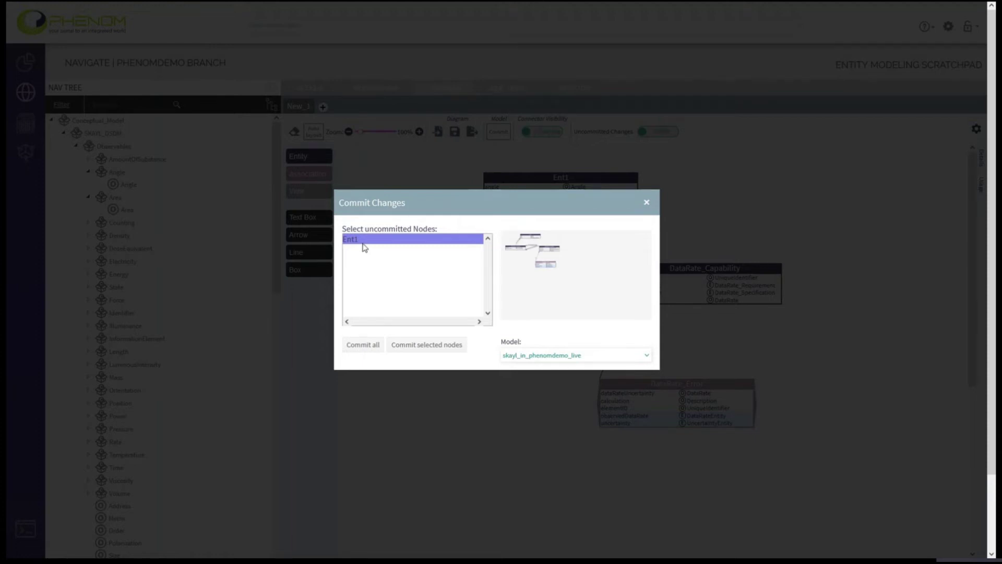
click(363, 346)
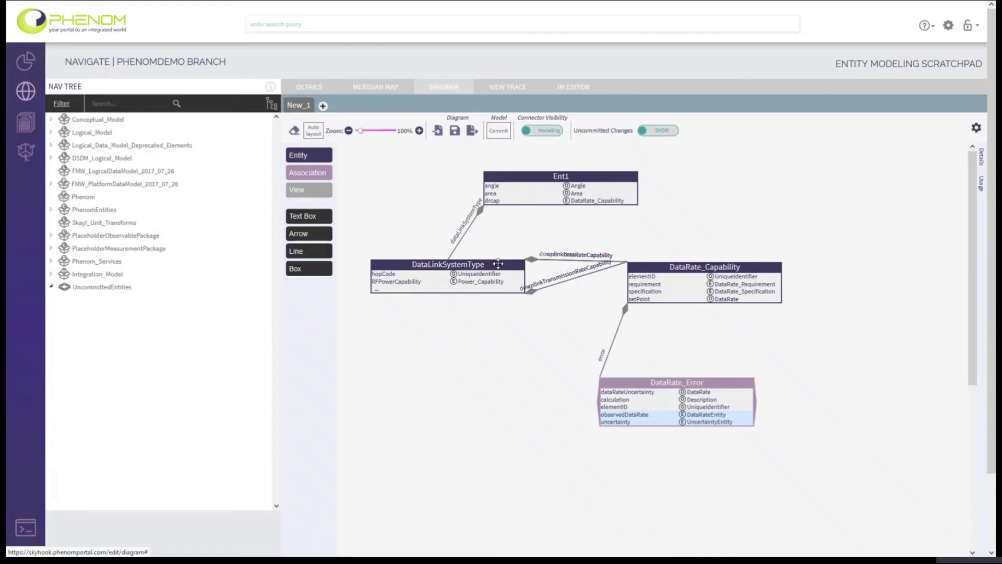
- Rearrange Ent1, DataLinkSystemType, DataRate_Capability and DataRate_Error toward one side of the canvas to free space beside them
drag(496, 265, 485, 373)
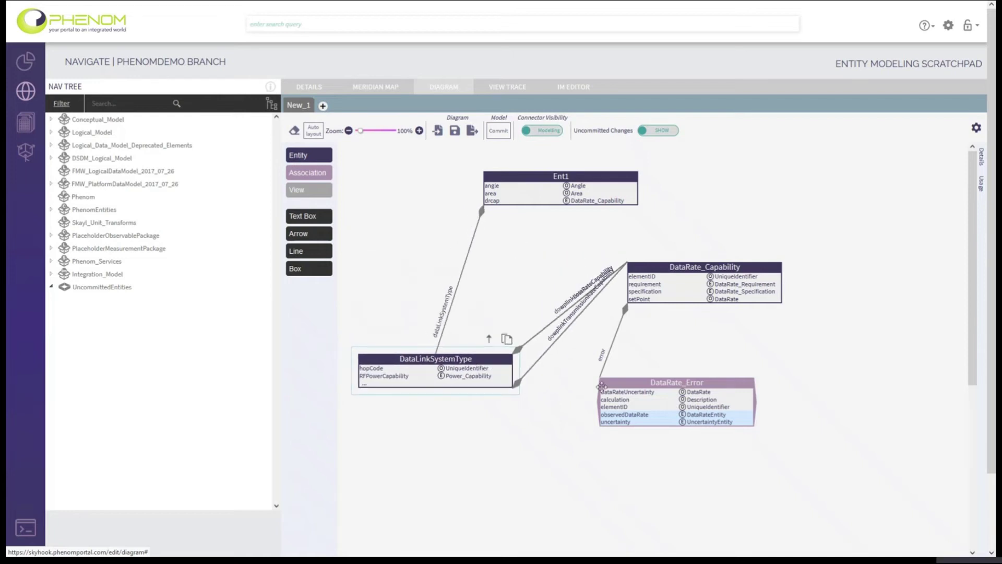
drag(630, 392, 758, 425)
drag(687, 265, 796, 257)
drag(499, 355, 676, 344)
click(564, 177)
drag(564, 177, 723, 185)
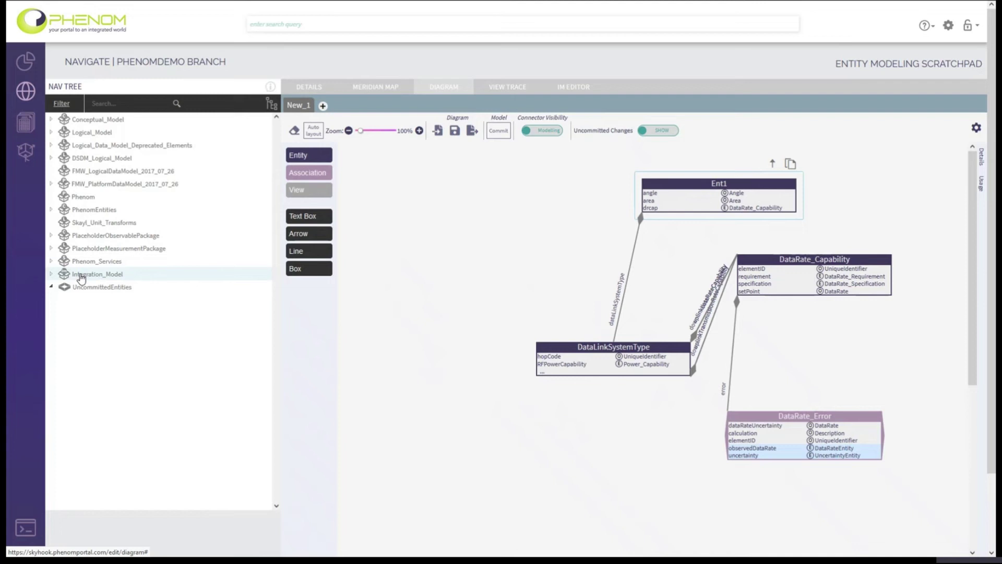
- Place the Inertial_States_V1 view from FMW_PlatformDataModel_2017_07_26's STANAG_4586_E4V1_FLIGHT_VEHICLE_COMMAND_AND_STATUS package in the free area of the diagram
click(51, 184)
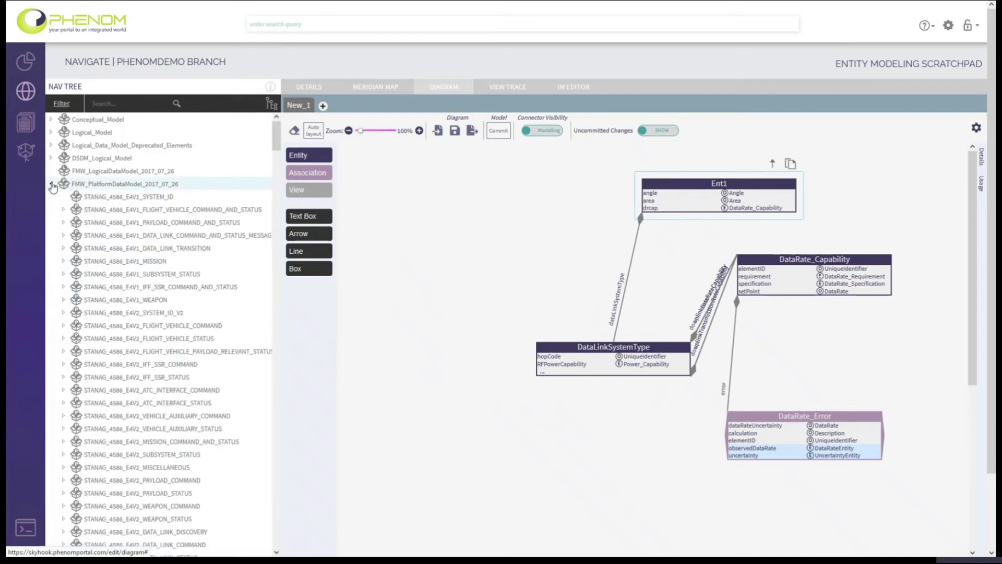
click(63, 210)
drag(118, 327, 442, 182)
- Remove Ent1, DataLinkSystemType, DataRate_Capability and DataRate_Error from the diagram, keeping only the Inertial_States_V1 view
drag(555, 346, 633, 283)
drag(585, 165, 924, 493)
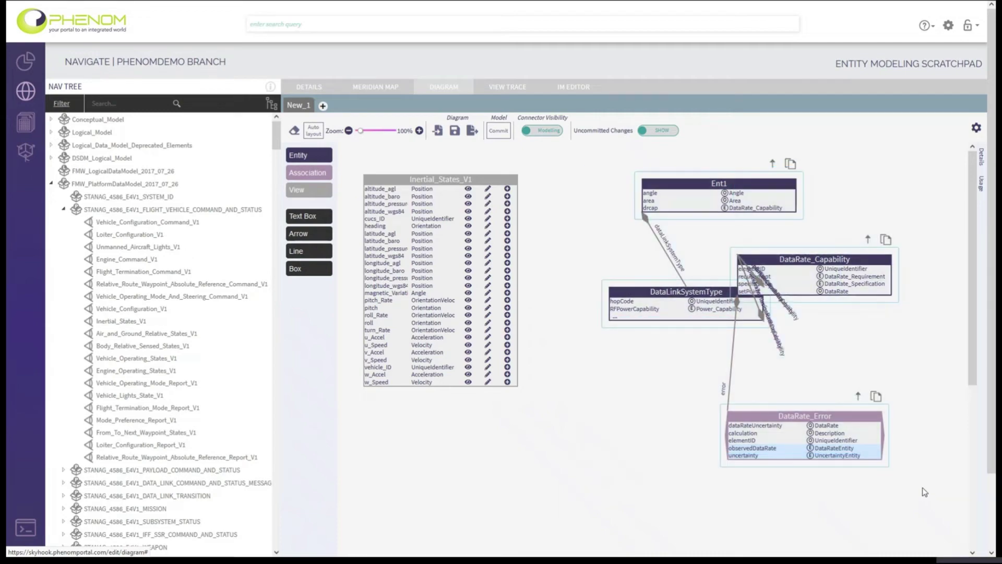
key(Delete)
click(540, 310)
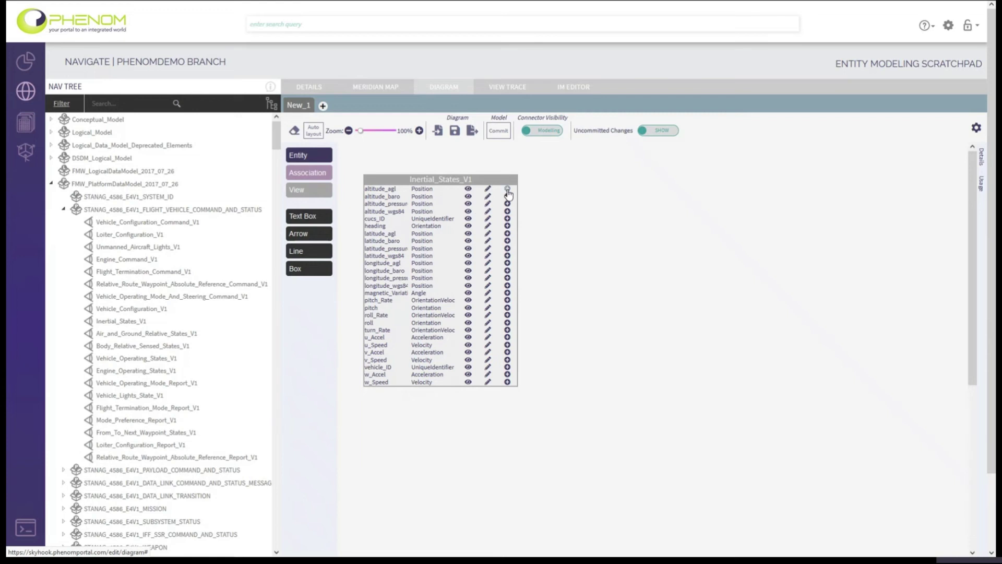
- Display the projection path of Inertial_States_V1's altitude_agl attribute and follow it to its end in AirVehicleType
click(468, 189)
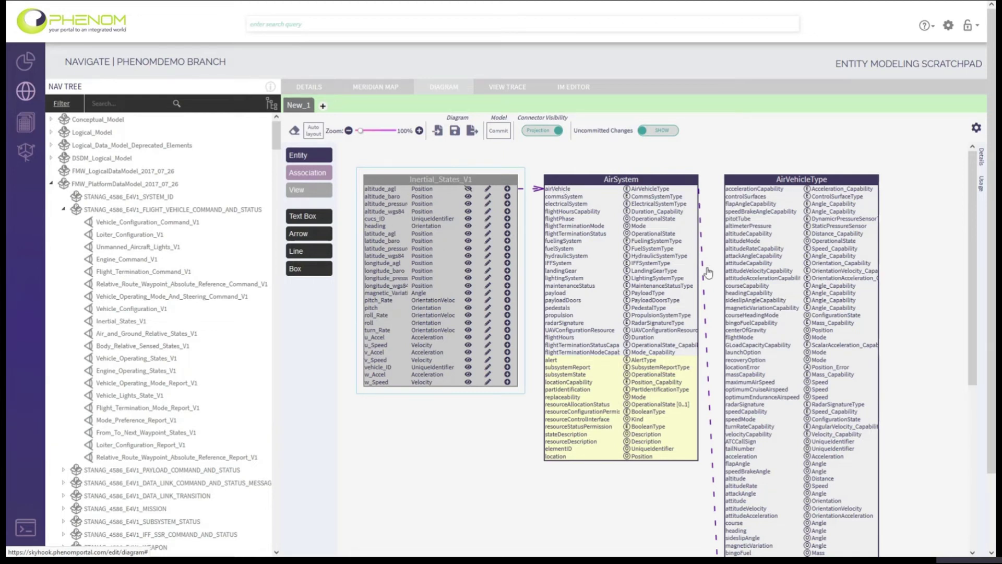
scroll(782, 443, down, 1)
scroll(781, 442, down, 5)
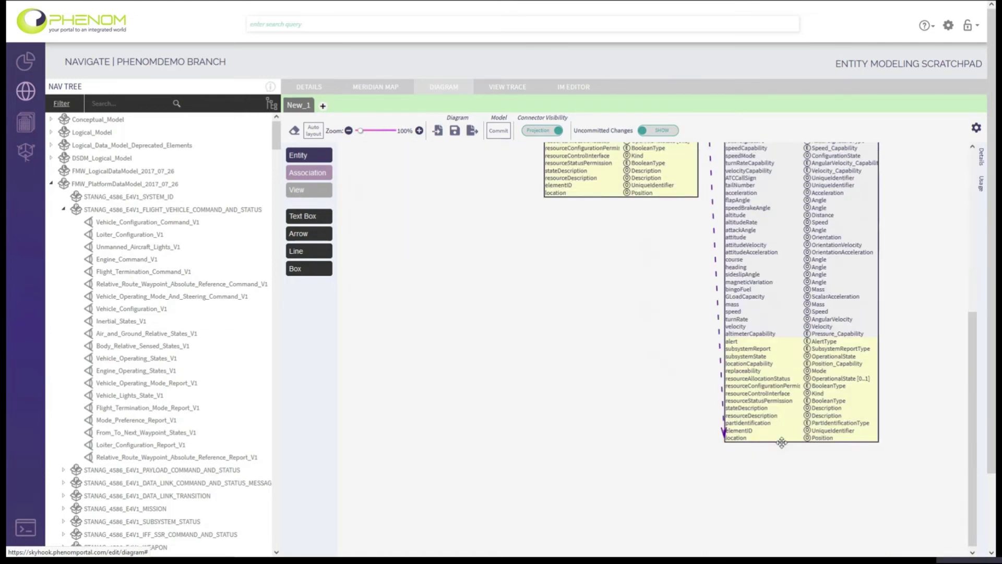
- Move AirVehicleType farther away from AirSystem and display the projection path of Inertial_States_V1's altitude_baro attribute
scroll(736, 452, up, 5)
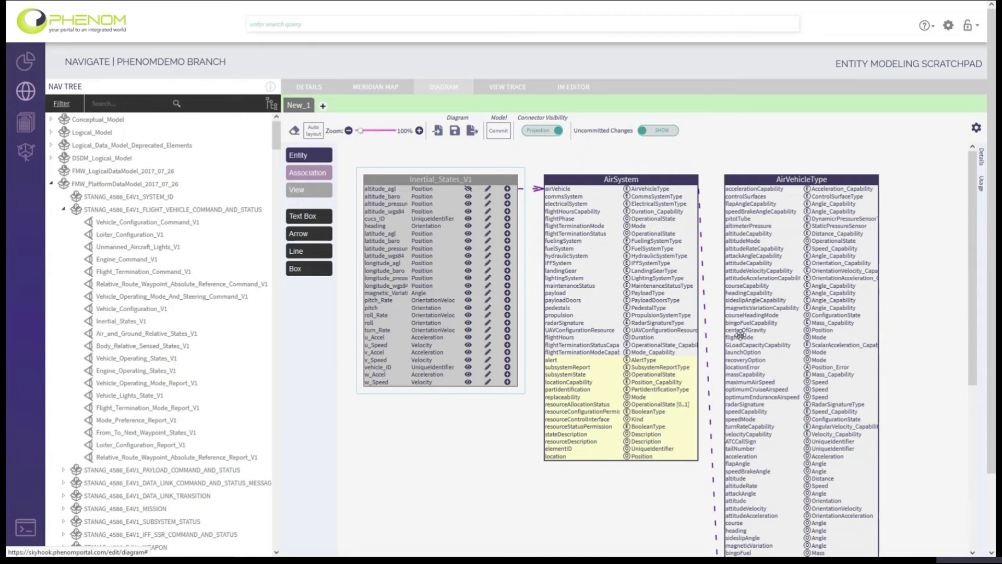
drag(764, 179, 821, 174)
click(522, 202)
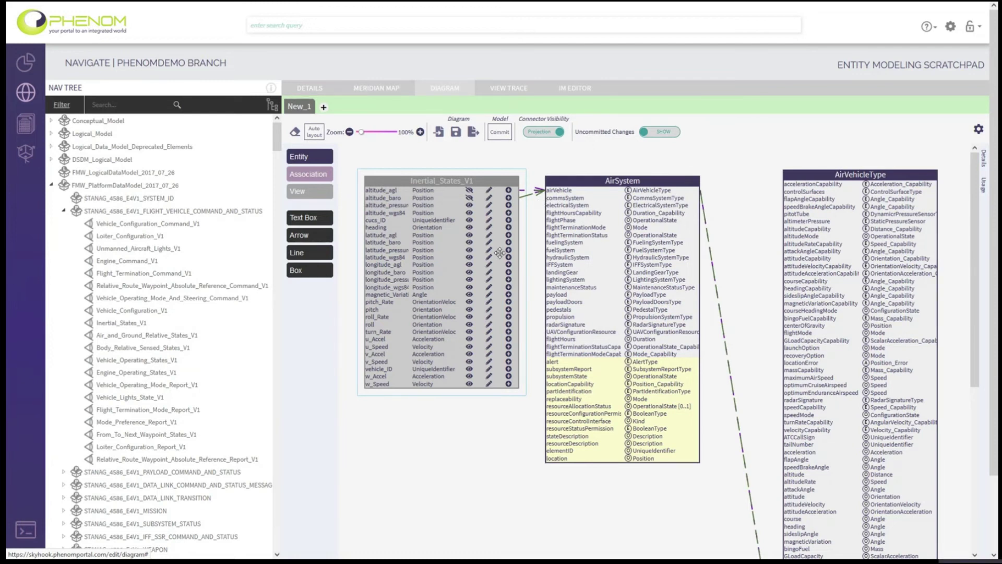
- Rearrange AirSystem and Inertial_States_V1 lower on the canvas, with a wider gap between them, to free space above the view
drag(592, 182, 670, 195)
drag(485, 181, 483, 220)
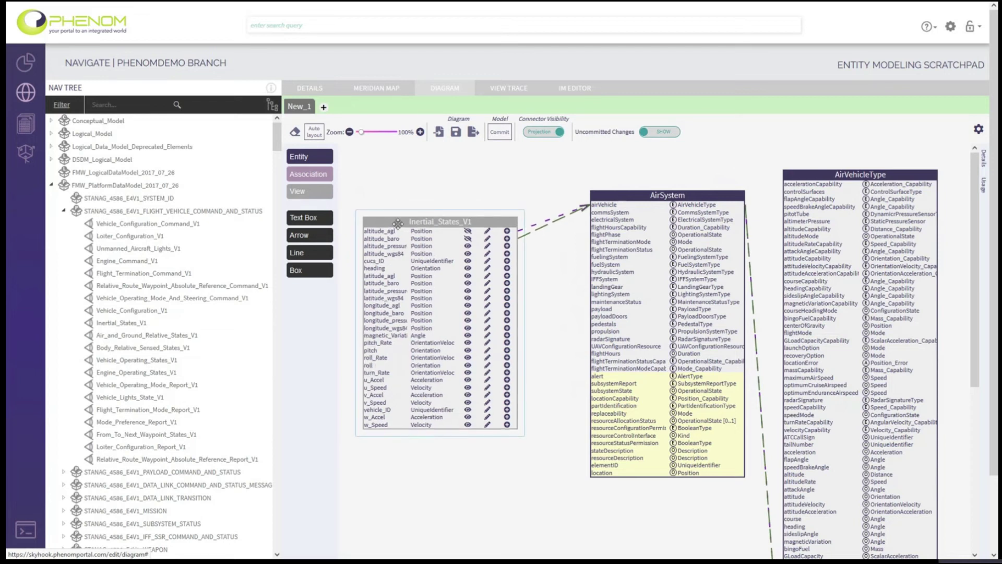
drag(393, 219, 391, 319)
drag(610, 203, 606, 270)
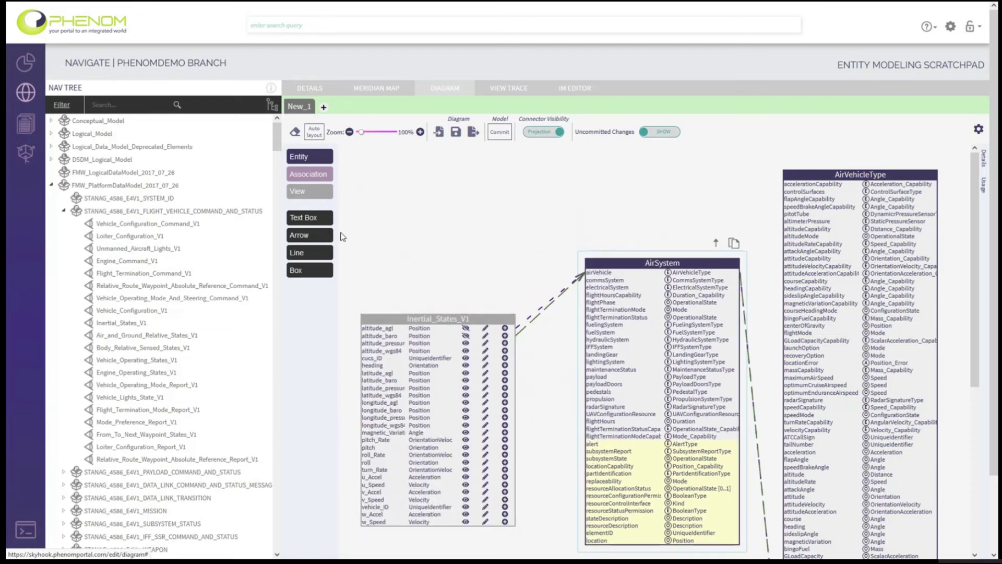
- Create a new view above Inertial_States_V1 and build a path for a new attribute through AirVehicleType to its flightMode
drag(310, 192, 447, 172)
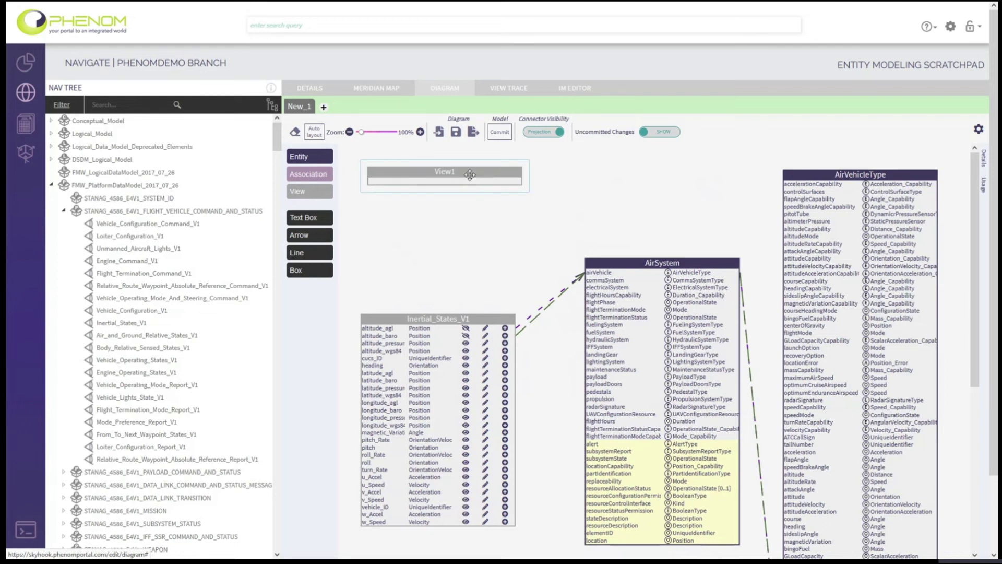
mouse_move(470, 175)
click(512, 195)
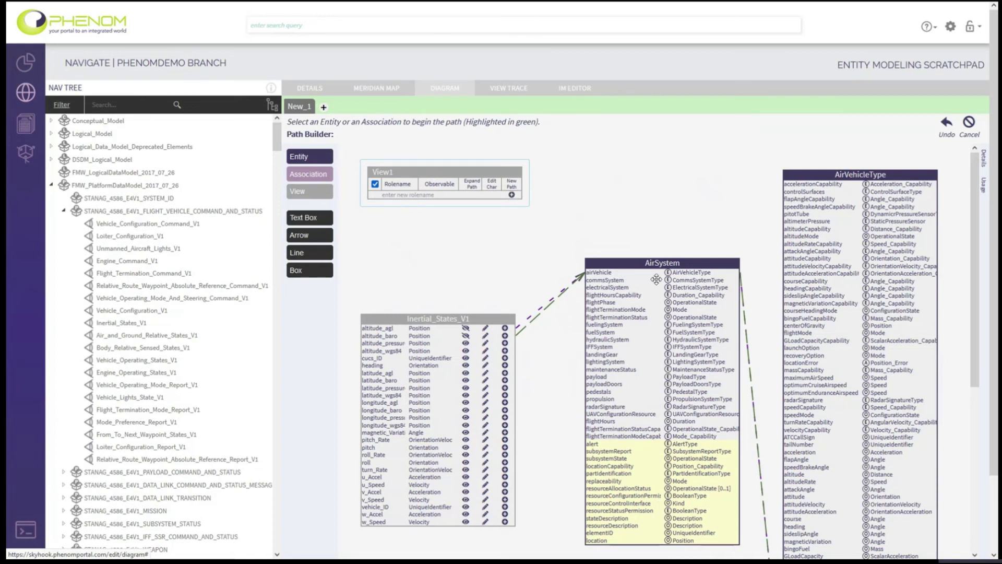
click(808, 179)
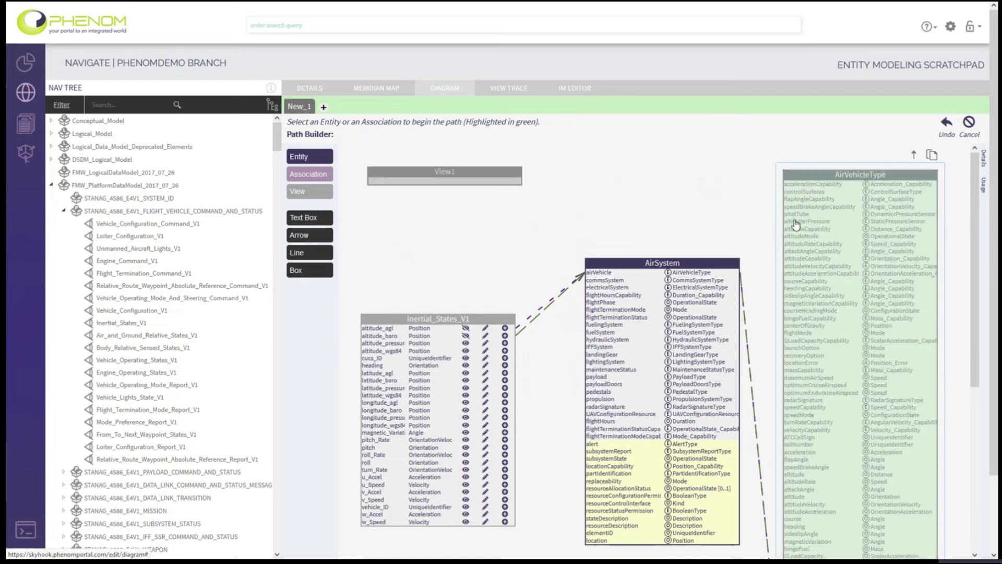
click(800, 335)
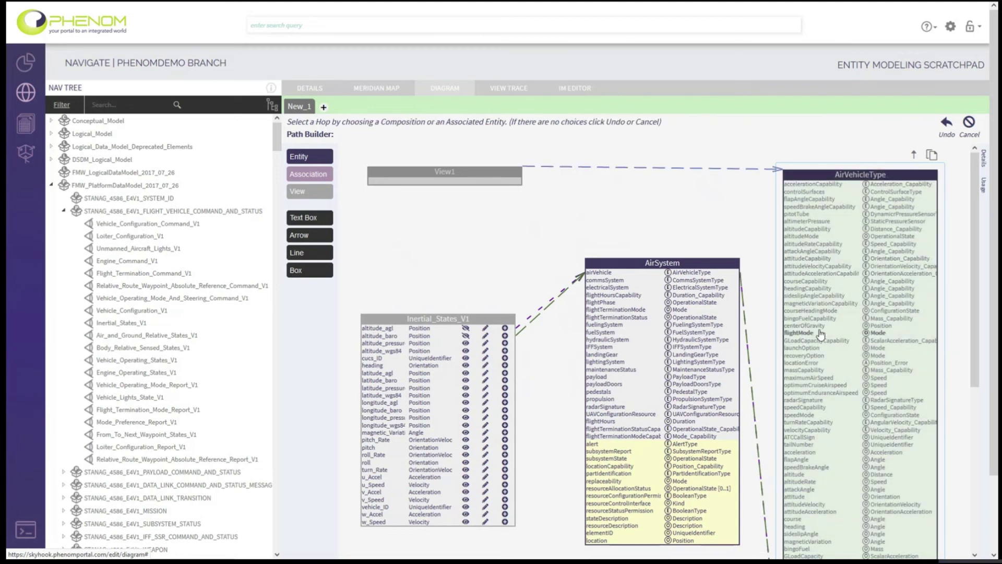
click(792, 333)
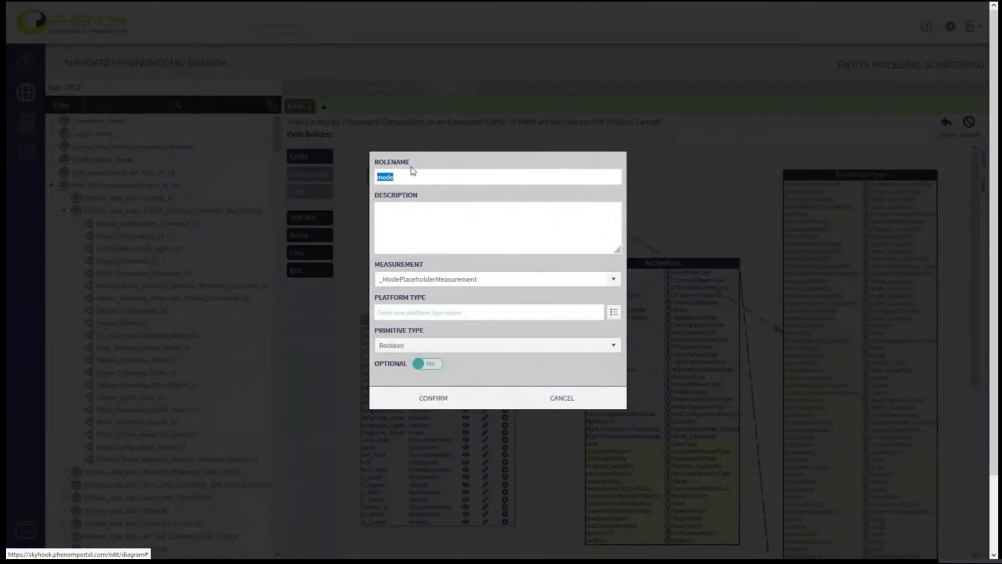
- Create the projected attribute with rolename mode and measurement BIT_Mode_V2_Enum, leaving it non-optional
click(411, 179)
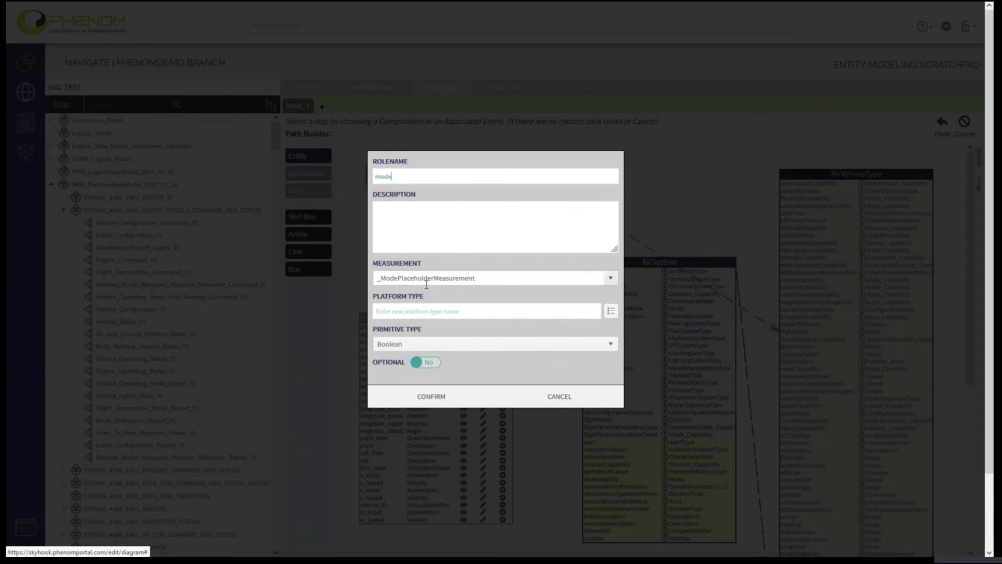
click(613, 279)
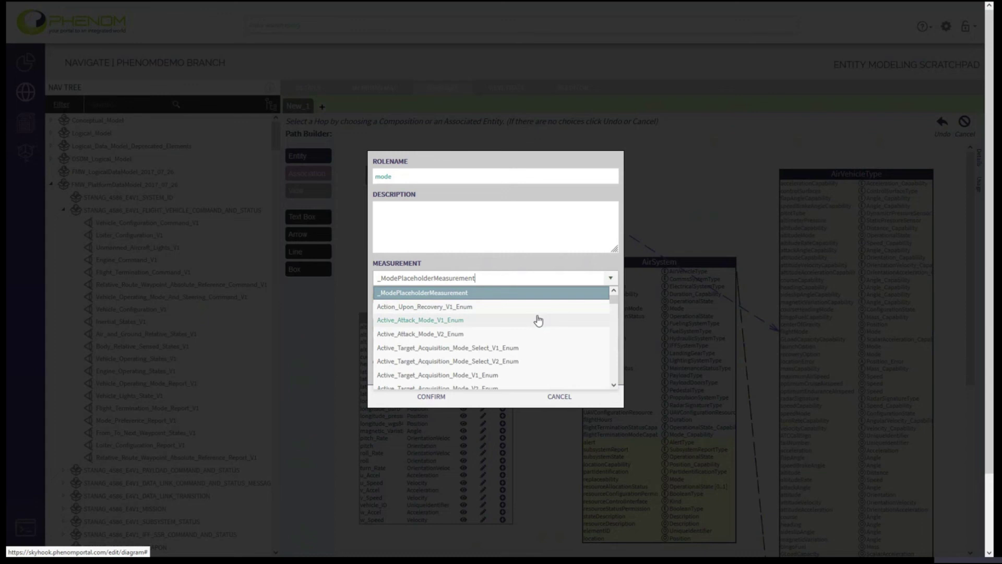
scroll(541, 320, down, 1)
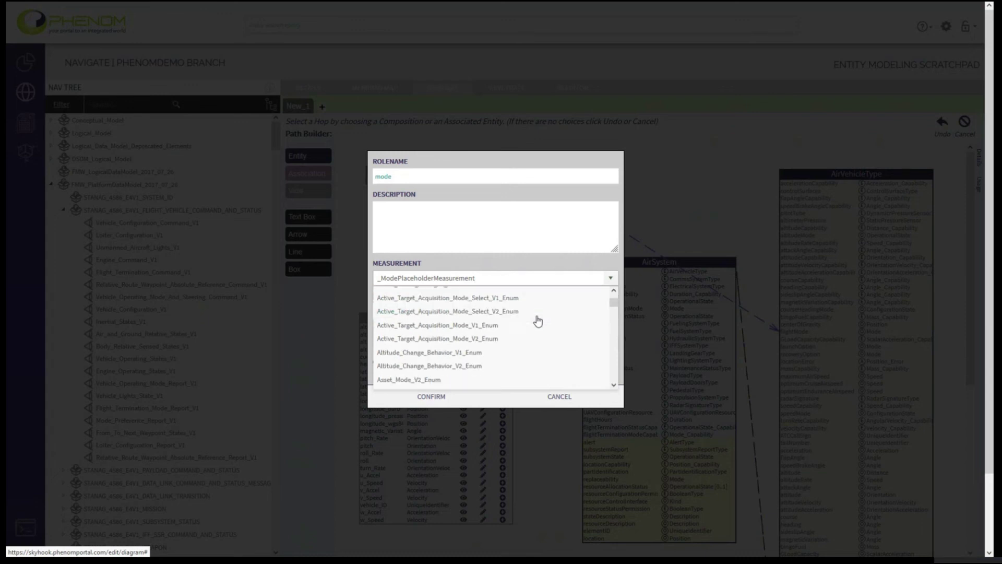
scroll(538, 321, down, 1)
click(595, 314)
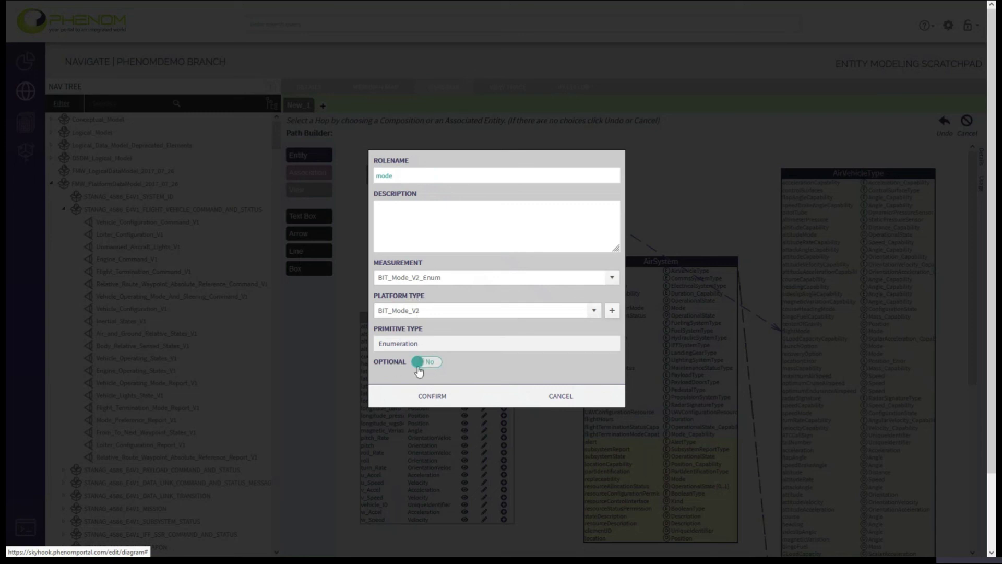
click(435, 398)
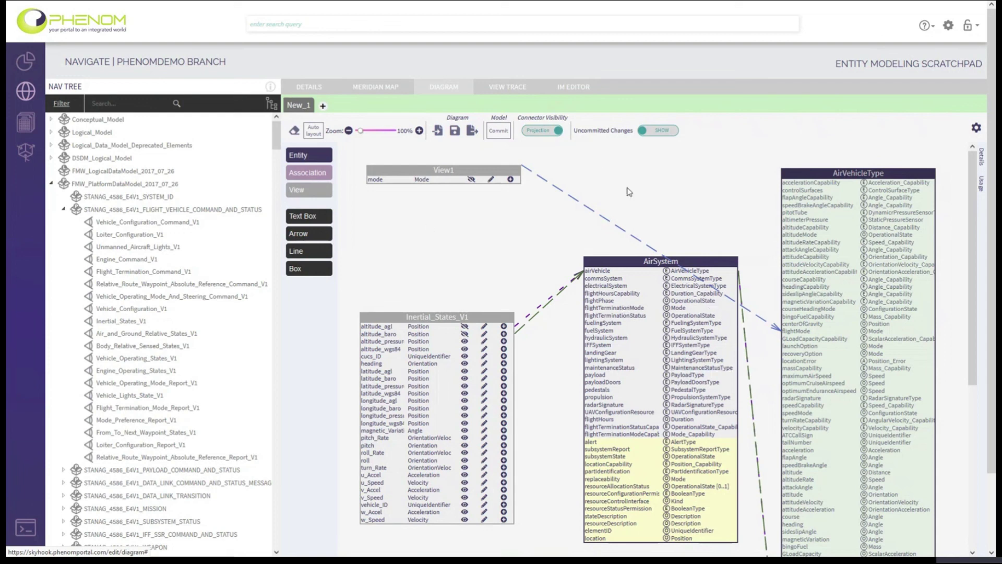
- Switch the connector visibility to Modeling and back to Projection to compare both kinds of connectors in the diagram
click(543, 135)
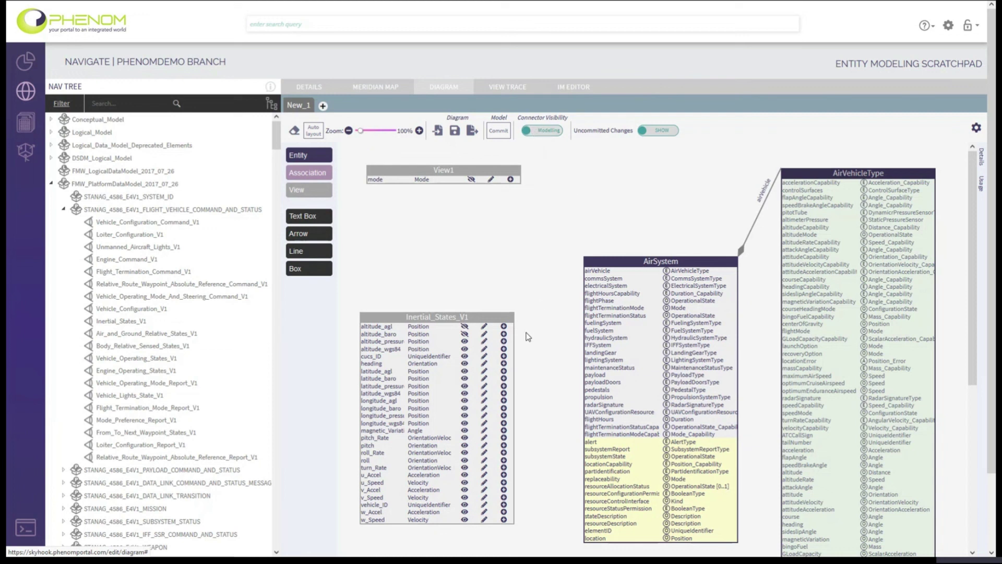
click(541, 131)
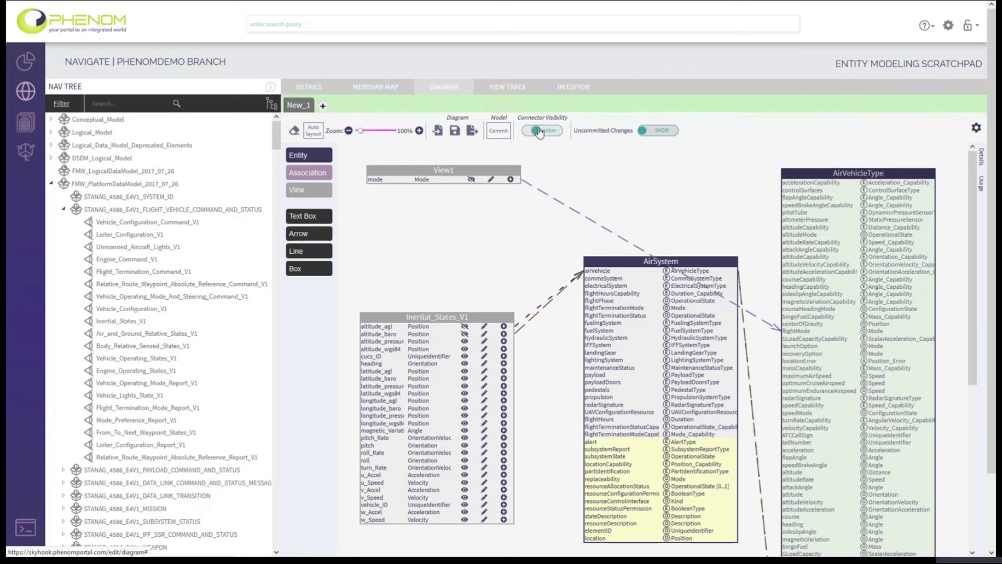
drag(481, 171, 545, 195)
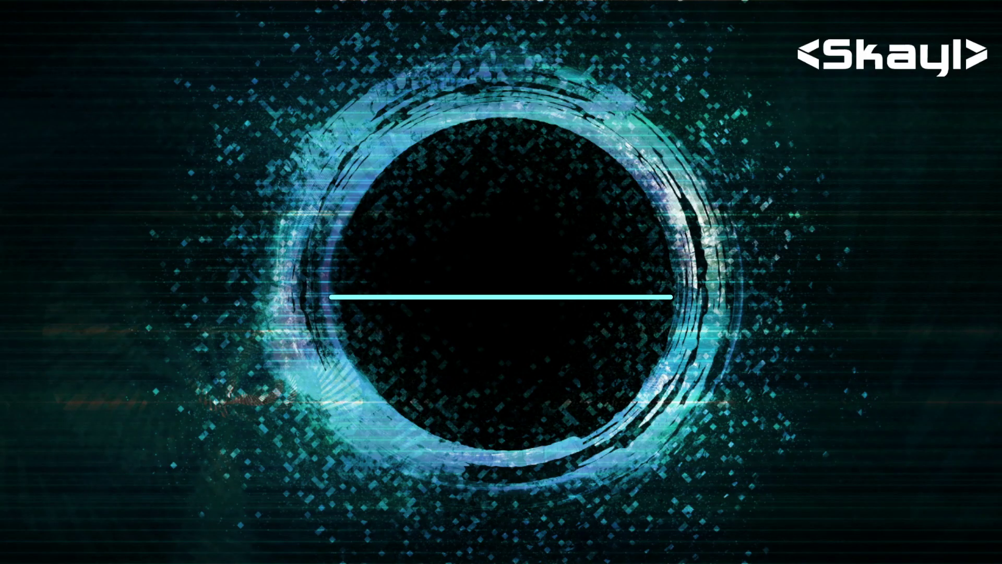